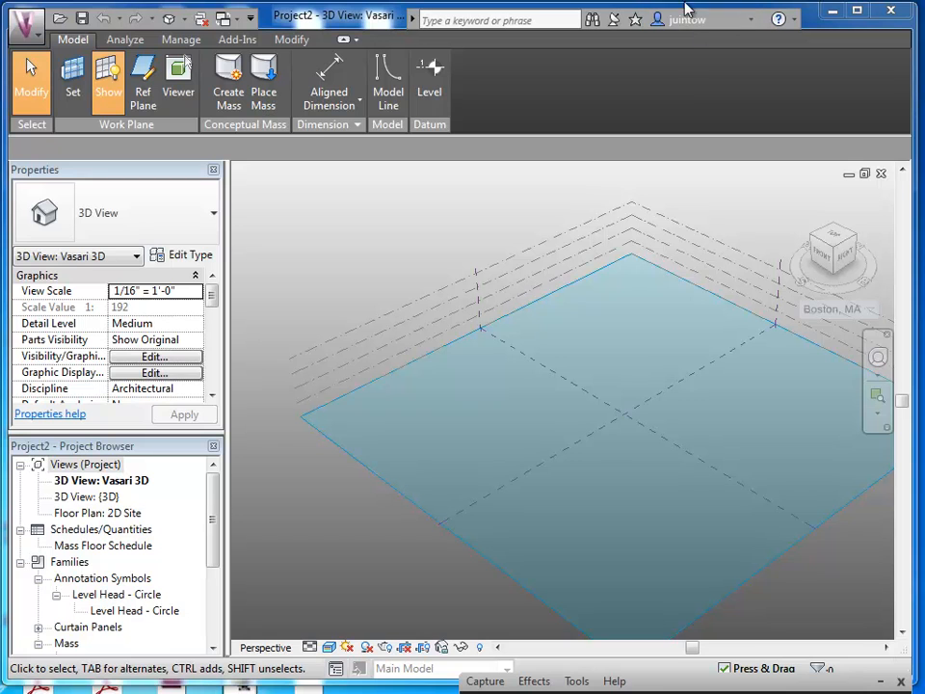
Open the project's location, weather and site settings.
{"action": "left_click", "coordinate": [124, 40]}
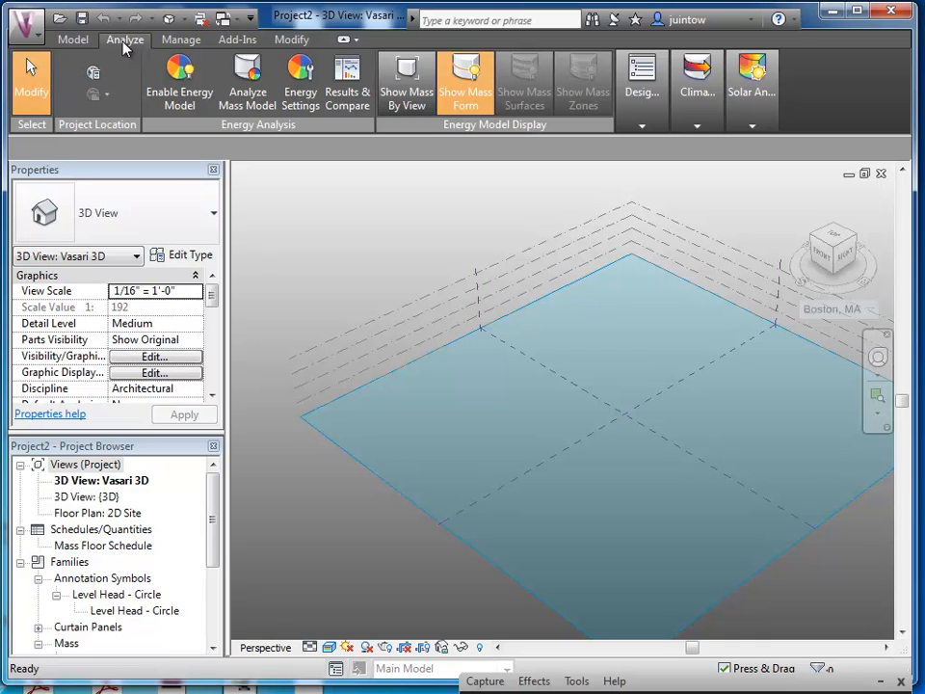
{"action": "left_click", "coordinate": [93, 81]}
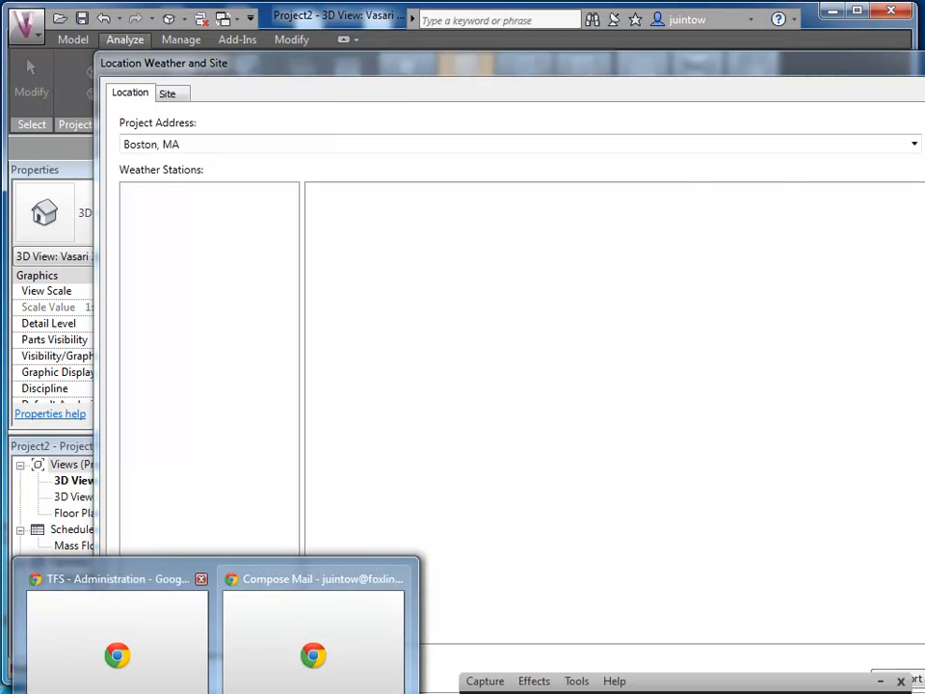
{"action": "left_click", "coordinate": [116, 636]}
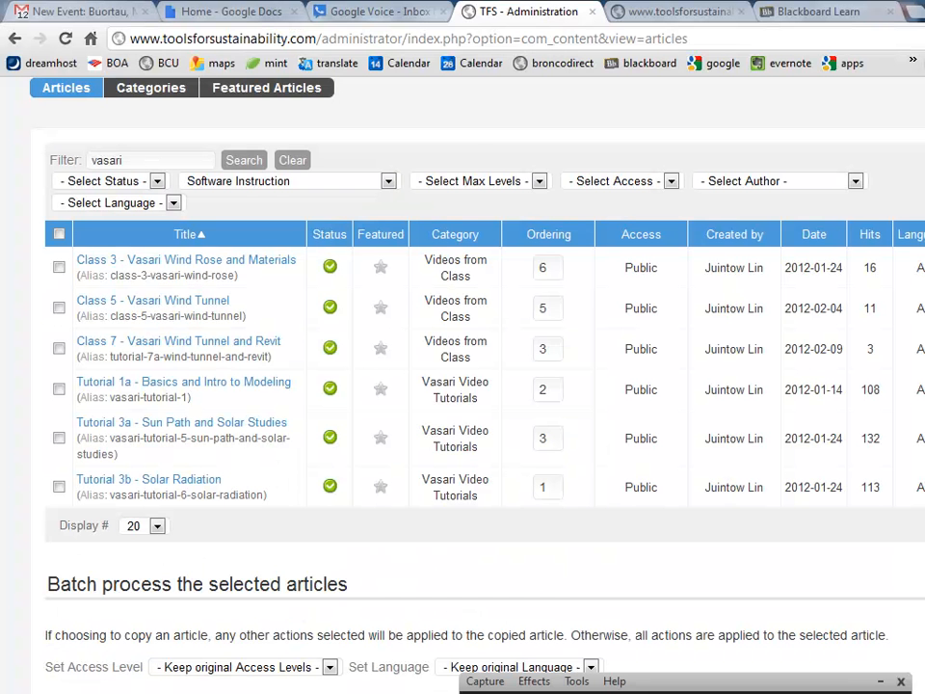
{"action": "left_click", "coordinate": [670, 17]}
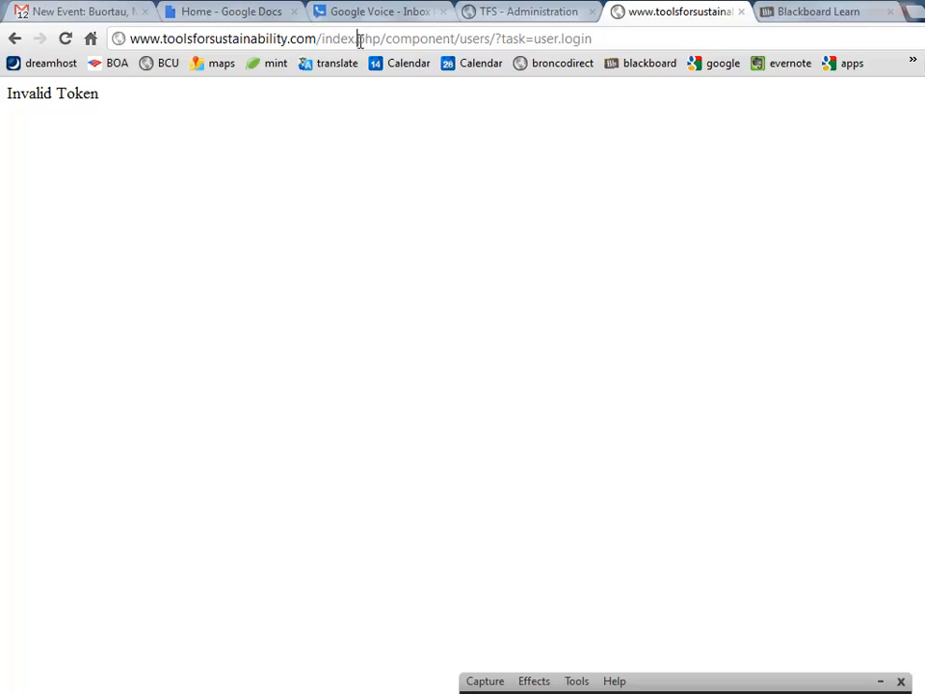
{"action": "left_click_drag", "start_coordinate": [316, 38], "coordinate": [655, 42]}
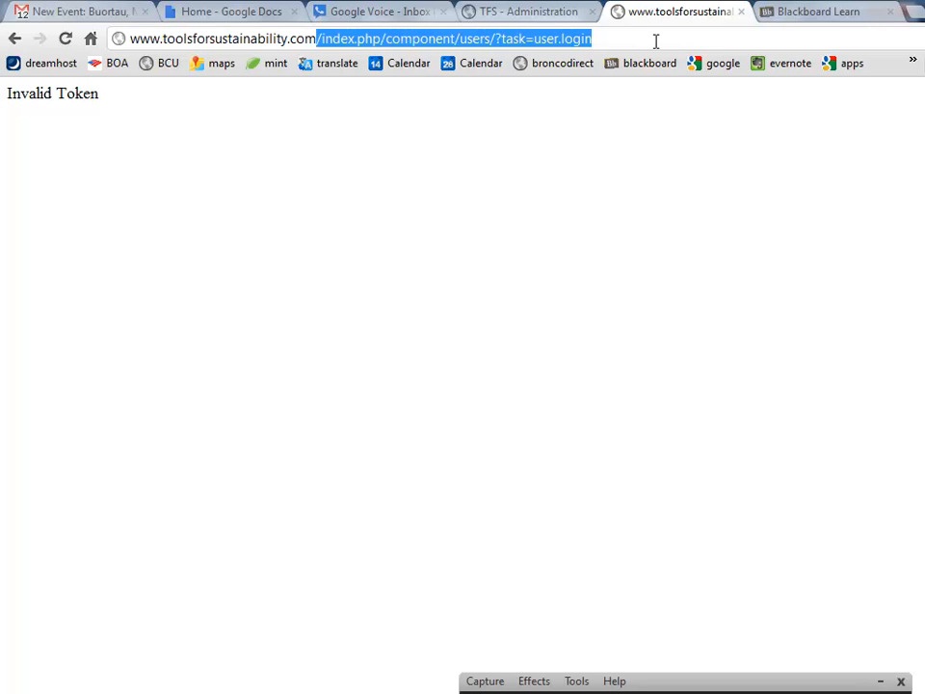
{"action": "key", "text": "BackSpace"}
{"action": "key", "text": "Return"}
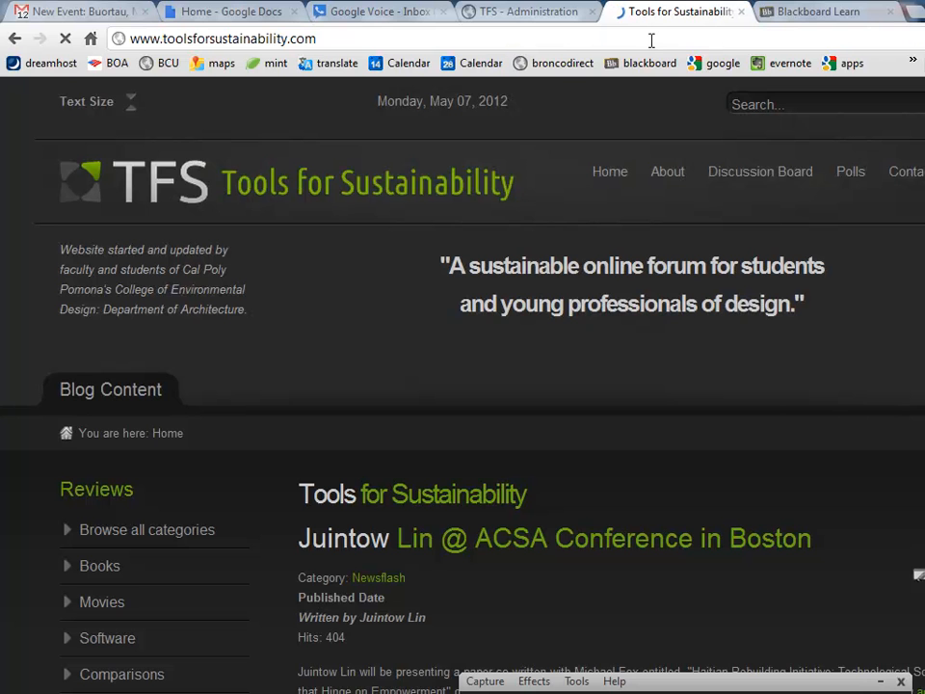
Go to the ARC203 - Spring 2012 course and open its Class Notes listing.
{"action": "scroll", "coordinate": [438, 440], "scroll_direction": "down", "scroll_amount": 6}
{"action": "scroll", "coordinate": [193, 439], "scroll_direction": "down", "scroll_amount": 3}
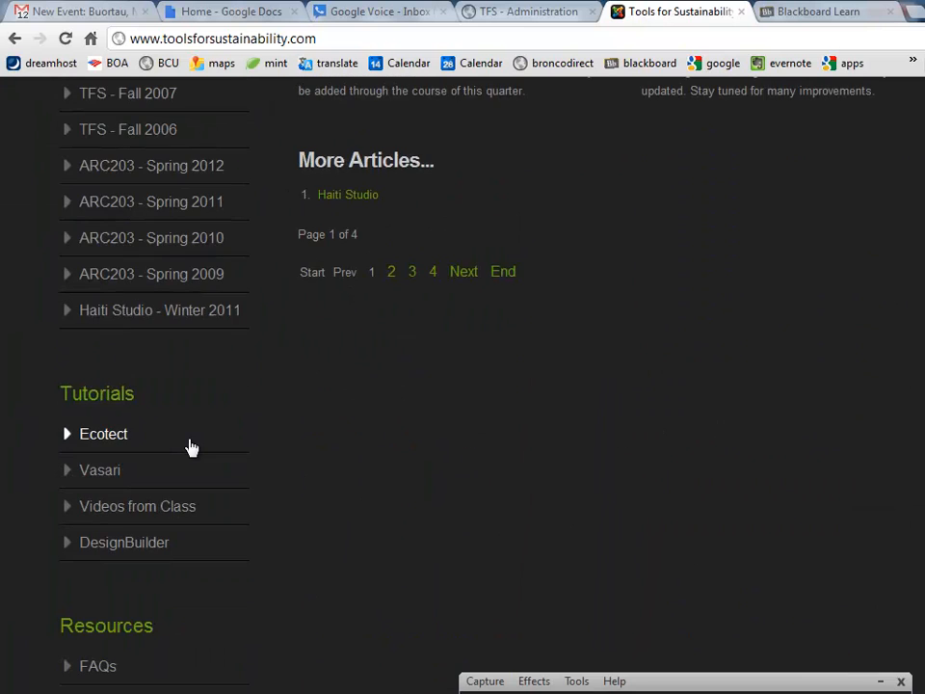
{"action": "scroll", "coordinate": [187, 414], "scroll_direction": "up", "scroll_amount": 1}
{"action": "left_click", "coordinate": [174, 262]}
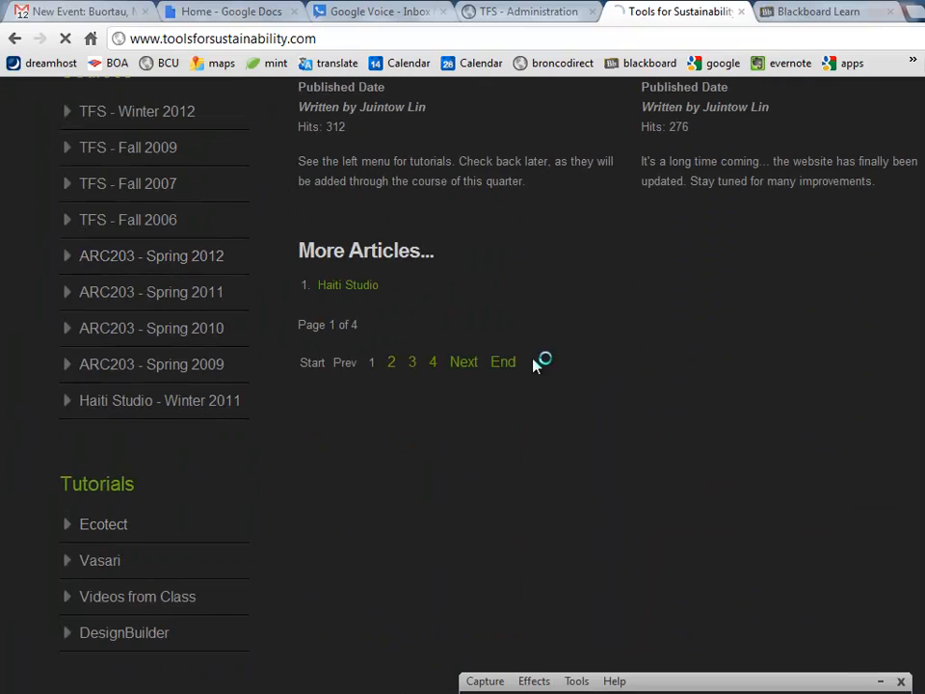
{"action": "scroll", "coordinate": [544, 415], "scroll_direction": "down", "scroll_amount": 2}
{"action": "scroll", "coordinate": [464, 431], "scroll_direction": "down", "scroll_amount": 2}
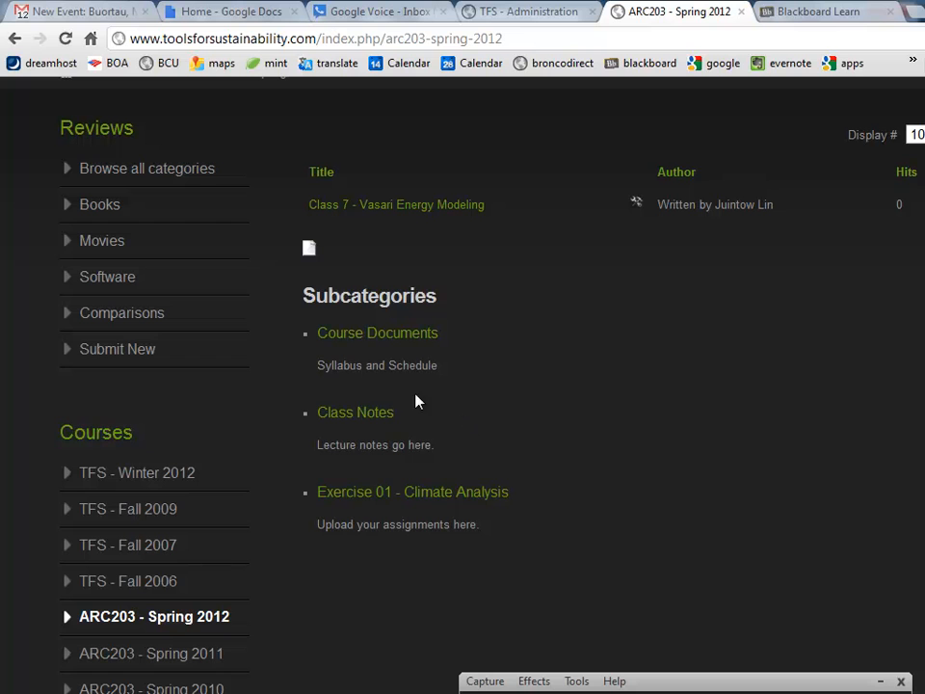
{"action": "left_click", "coordinate": [383, 416]}
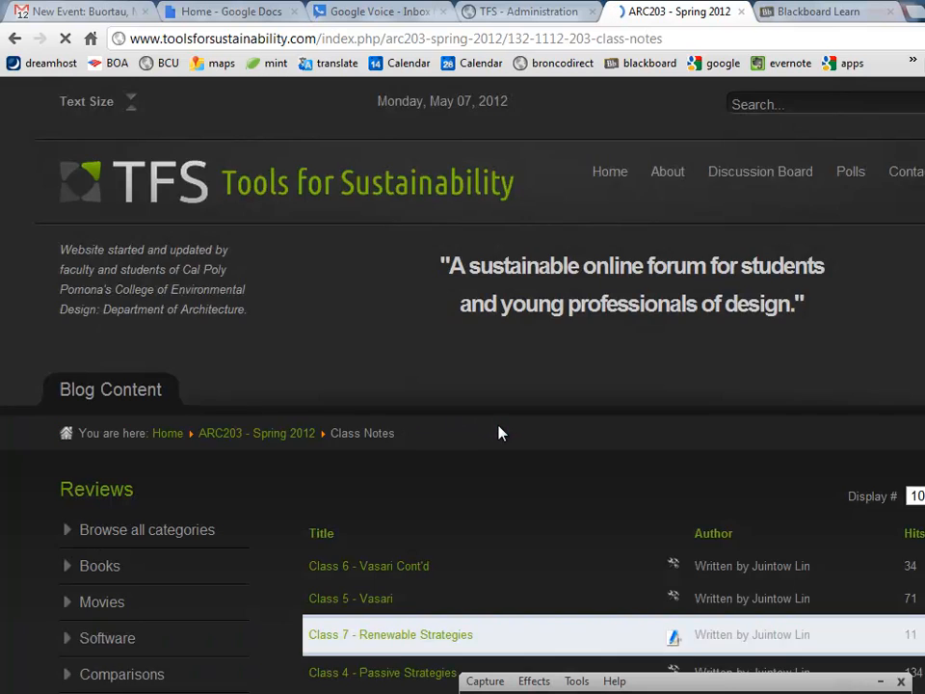
{"action": "scroll", "coordinate": [499, 430], "scroll_direction": "down", "scroll_amount": 3}
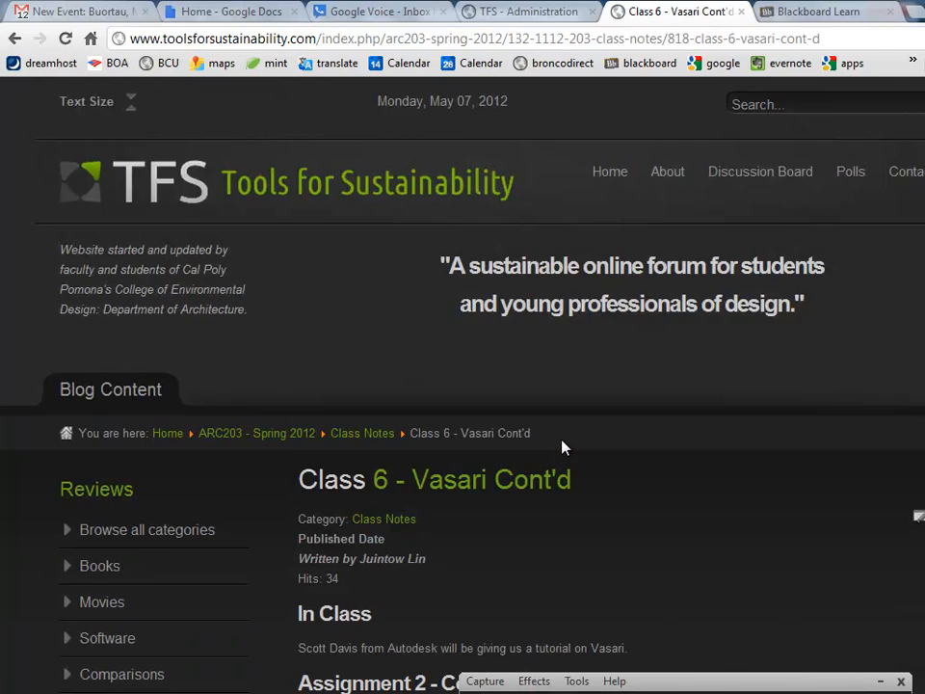
{"action": "scroll", "coordinate": [563, 448], "scroll_direction": "down", "scroll_amount": 5}
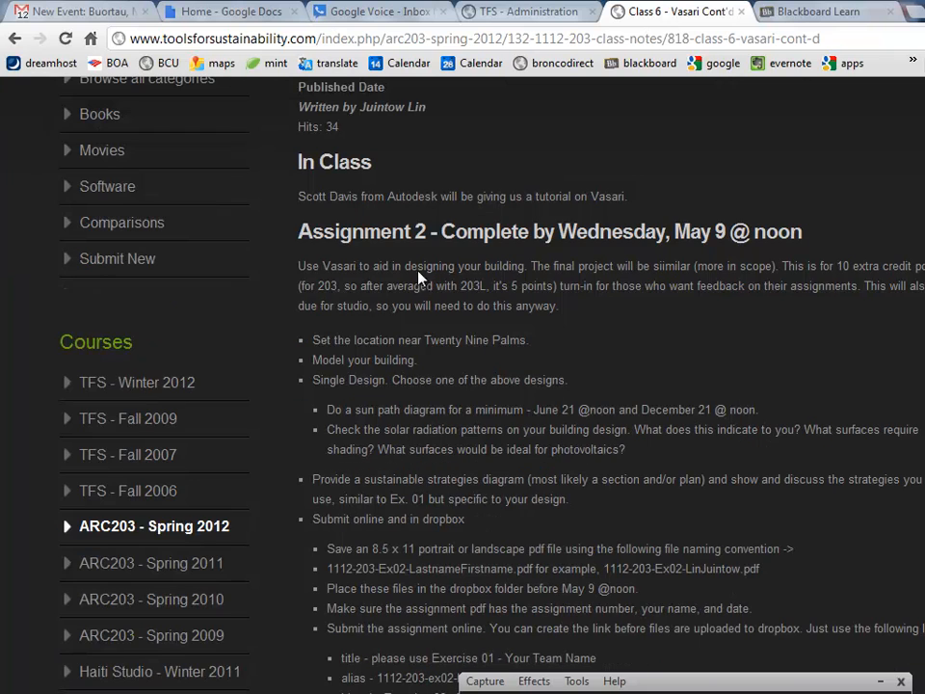
{"action": "left_click", "coordinate": [14, 38]}
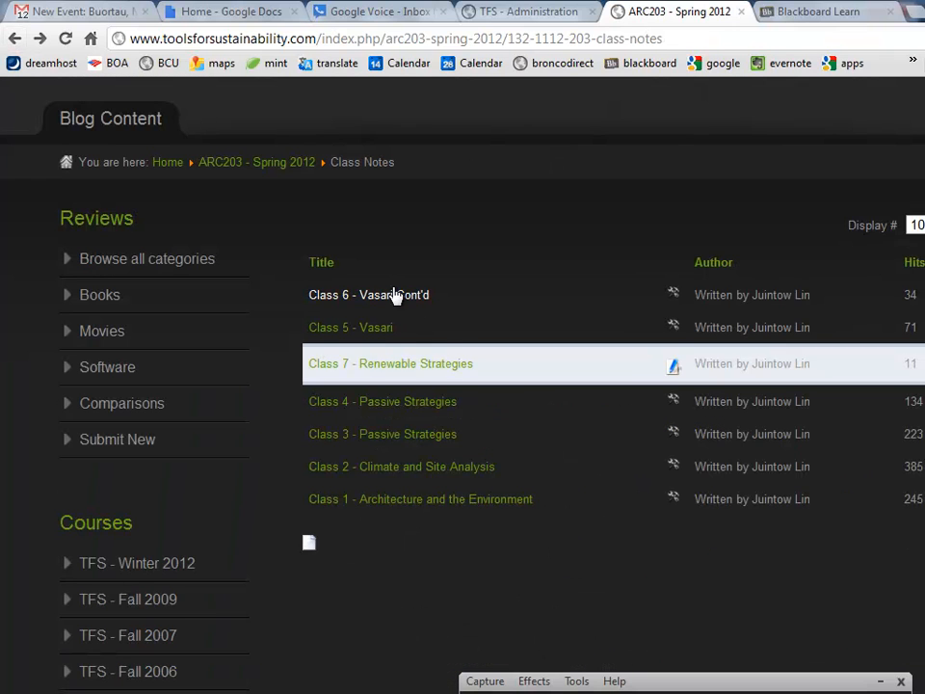
Open the Class 2 - Climate and Site Analysis notes and copy the decimal site coordinates 34.023797, -116.07765.
{"action": "left_click", "coordinate": [401, 467]}
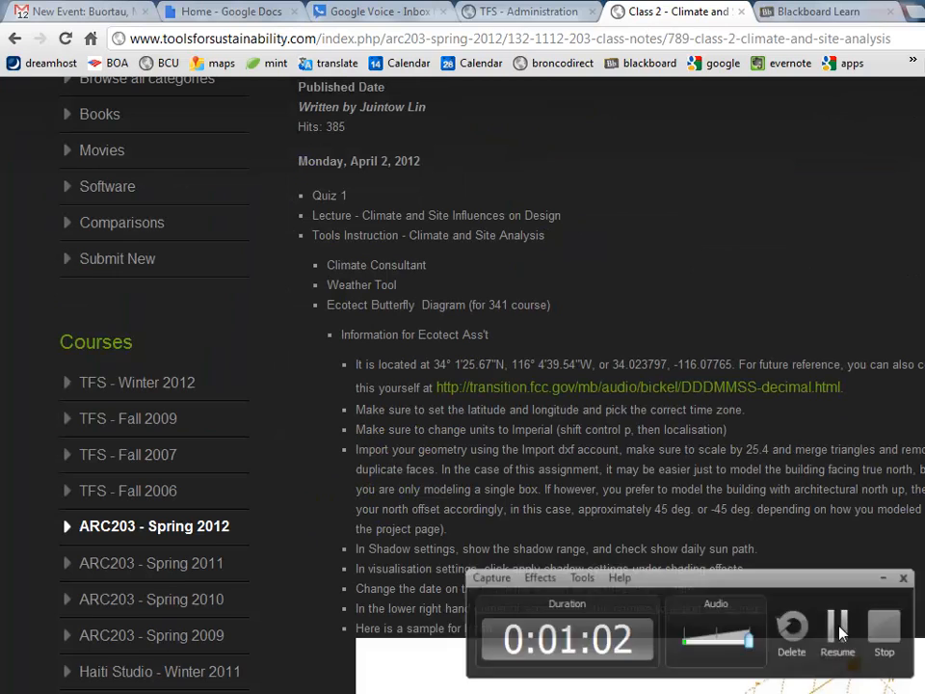
{"action": "left_click", "coordinate": [838, 631]}
{"action": "left_click_drag", "start_coordinate": [732, 365], "coordinate": [613, 364]}
{"action": "key", "text": "ctrl+c"}
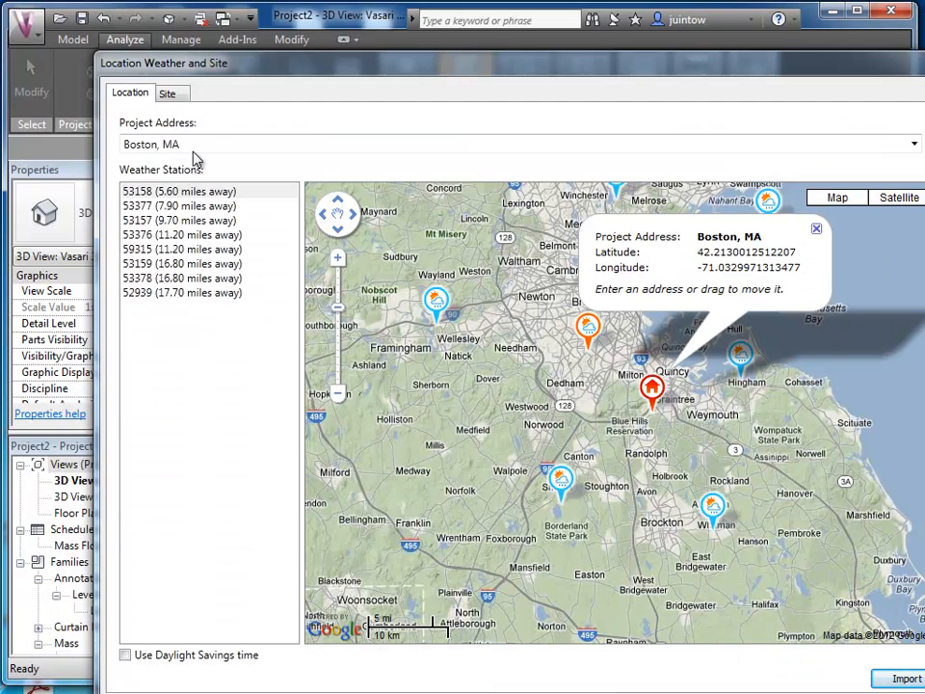
Switch back to Vasari and replace the project address with the copied coordinates 34.023797, -116.07765.
{"action": "left_click_drag", "start_coordinate": [192, 147], "coordinate": [123, 152]}
{"action": "key", "text": "ctrl+v"}
{"action": "key", "text": "Return"}
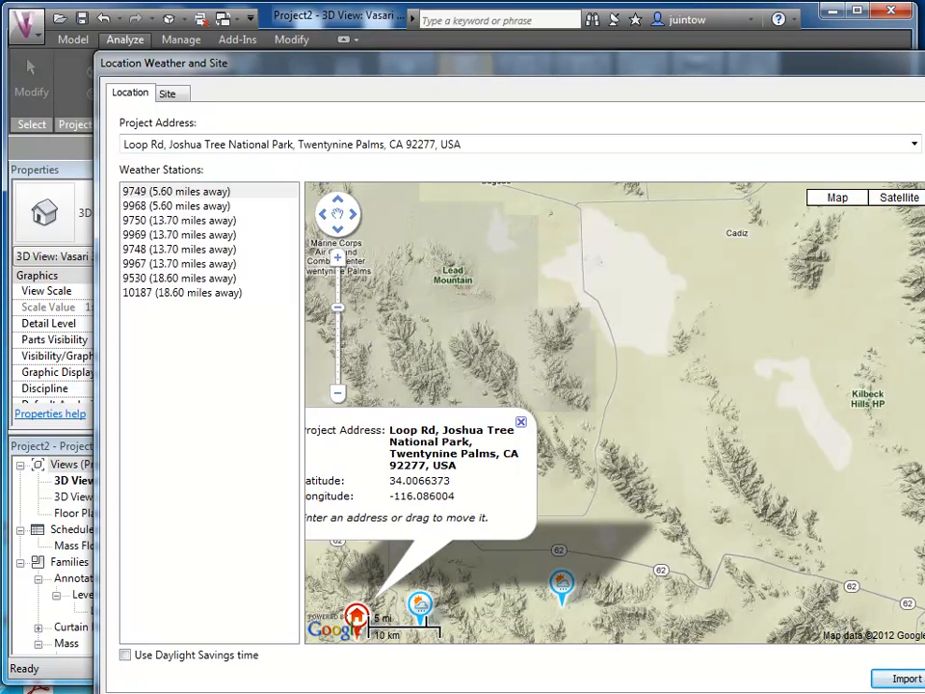
Shrink the Location Weather and Site dialog to fit the screen and select weather station 9749 for the project.
{"action": "left_click_drag", "start_coordinate": [924, 693], "coordinate": [905, 640]}
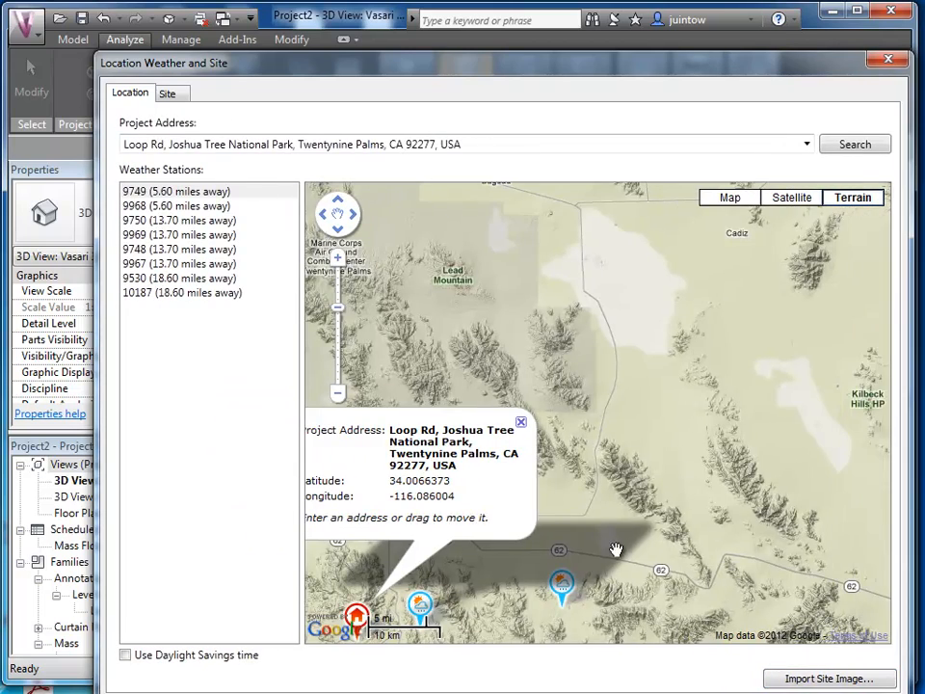
{"action": "left_click_drag", "start_coordinate": [749, 384], "coordinate": [755, 372]}
{"action": "left_click_drag", "start_coordinate": [517, 557], "coordinate": [659, 453]}
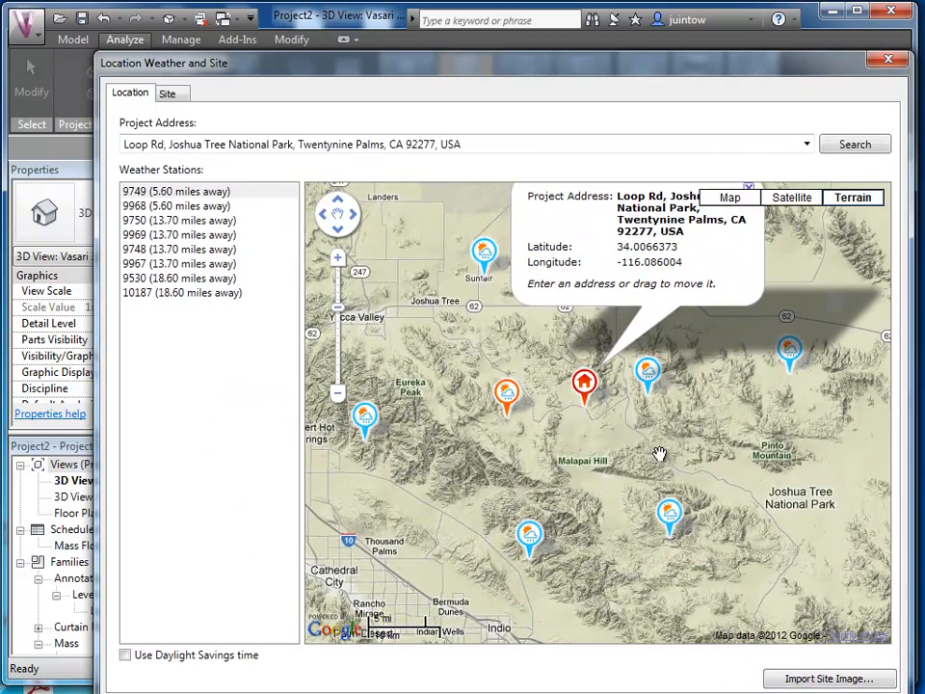
{"action": "left_click_drag", "start_coordinate": [638, 404], "coordinate": [654, 397]}
{"action": "left_click", "coordinate": [638, 392]}
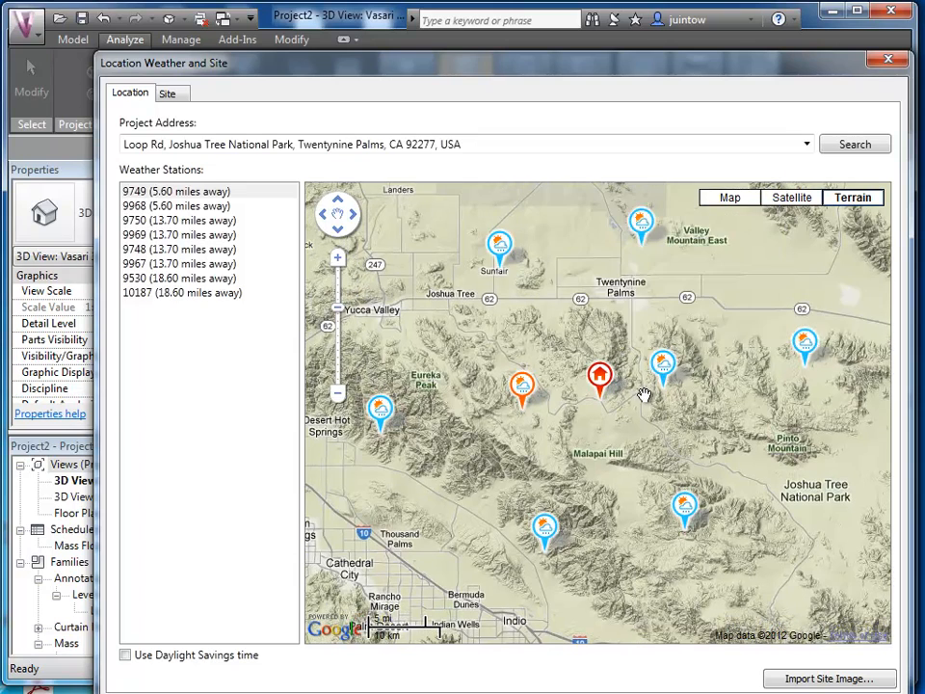
{"action": "scroll", "coordinate": [631, 416], "scroll_direction": "up", "scroll_amount": 2}
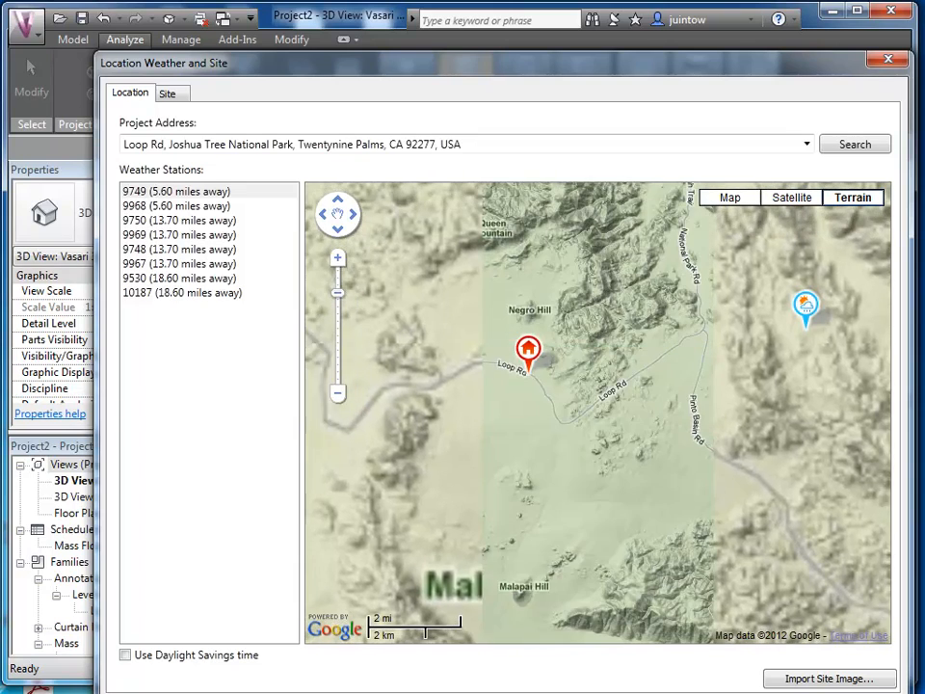
{"action": "left_click_drag", "start_coordinate": [641, 454], "coordinate": [653, 451]}
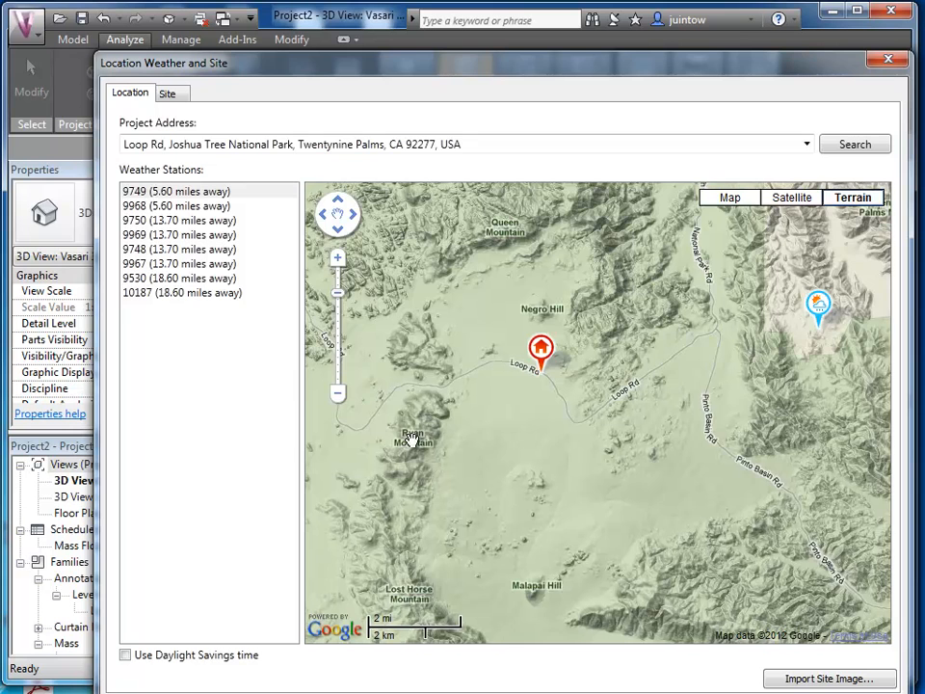
{"action": "left_click_drag", "start_coordinate": [411, 441], "coordinate": [472, 437]}
{"action": "left_click_drag", "start_coordinate": [355, 423], "coordinate": [396, 419]}
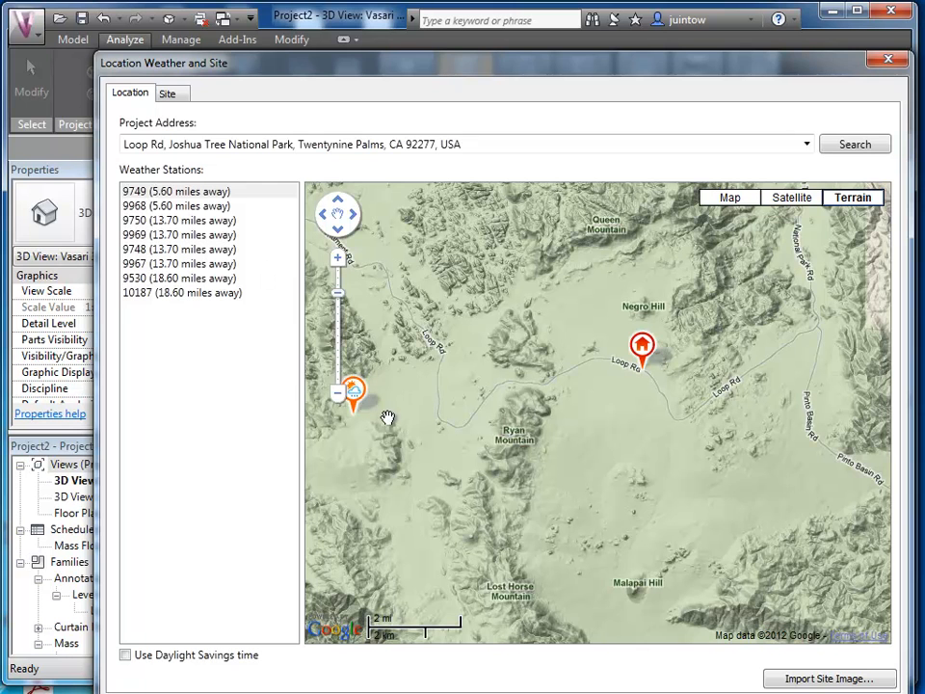
{"action": "left_click_drag", "start_coordinate": [384, 421], "coordinate": [427, 422]}
{"action": "left_click", "coordinate": [135, 192]}
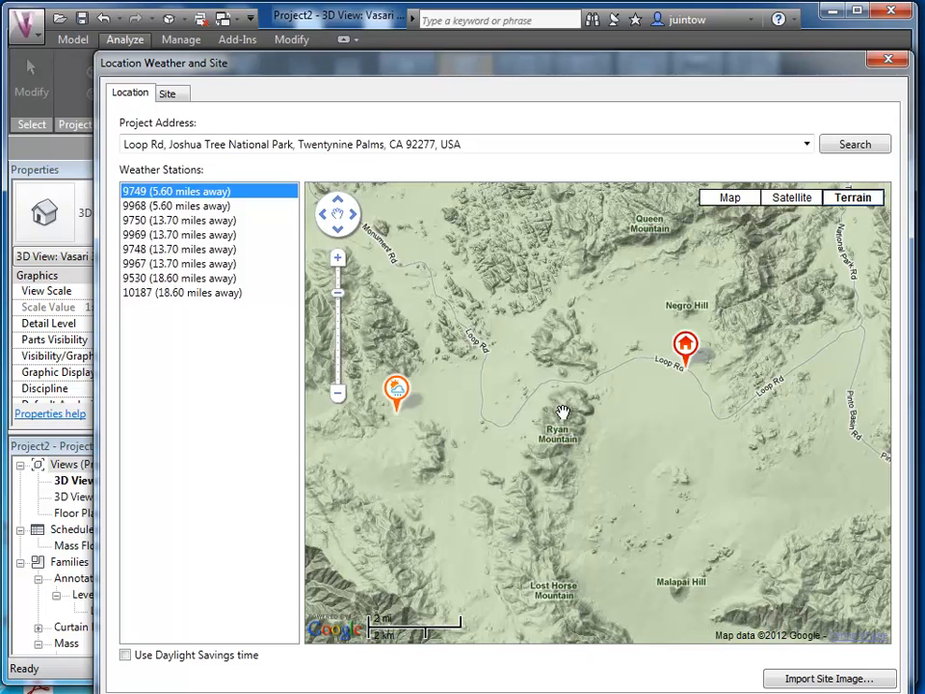
Compare the details of weather stations 9749 and 9968 on the terrain map.
{"action": "mouse_move", "coordinate": [392, 403]}
{"action": "left_click_drag", "start_coordinate": [649, 373], "coordinate": [459, 401]}
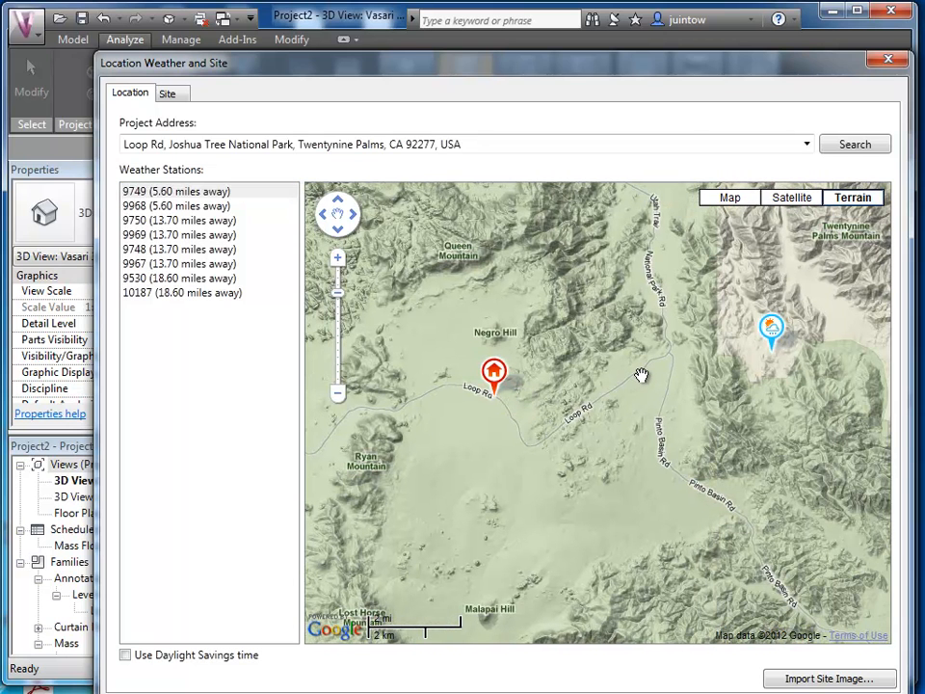
{"action": "mouse_move", "coordinate": [776, 340]}
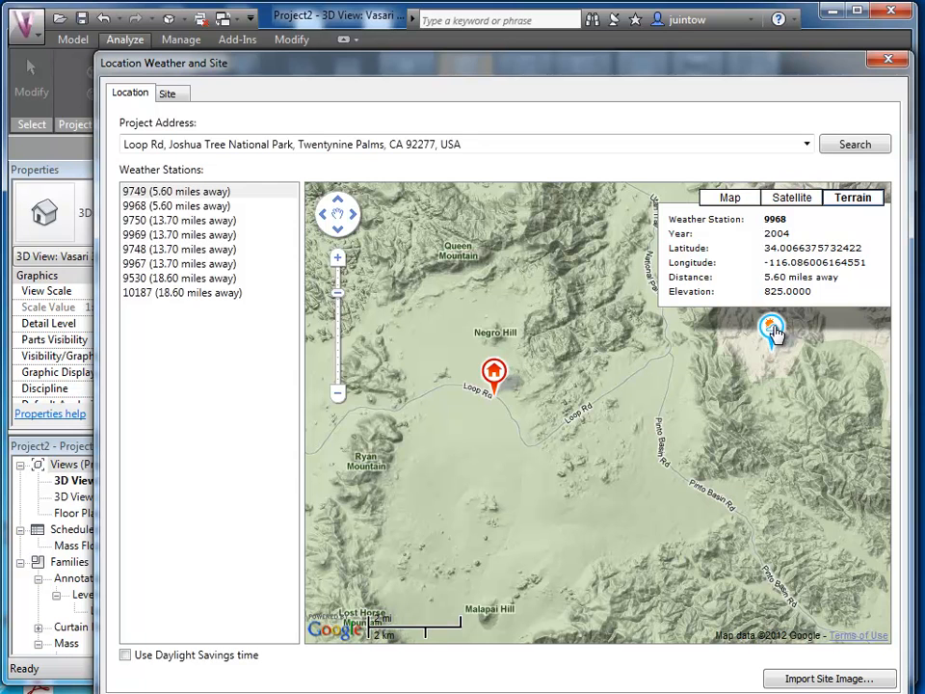
{"action": "left_click_drag", "start_coordinate": [716, 528], "coordinate": [647, 486]}
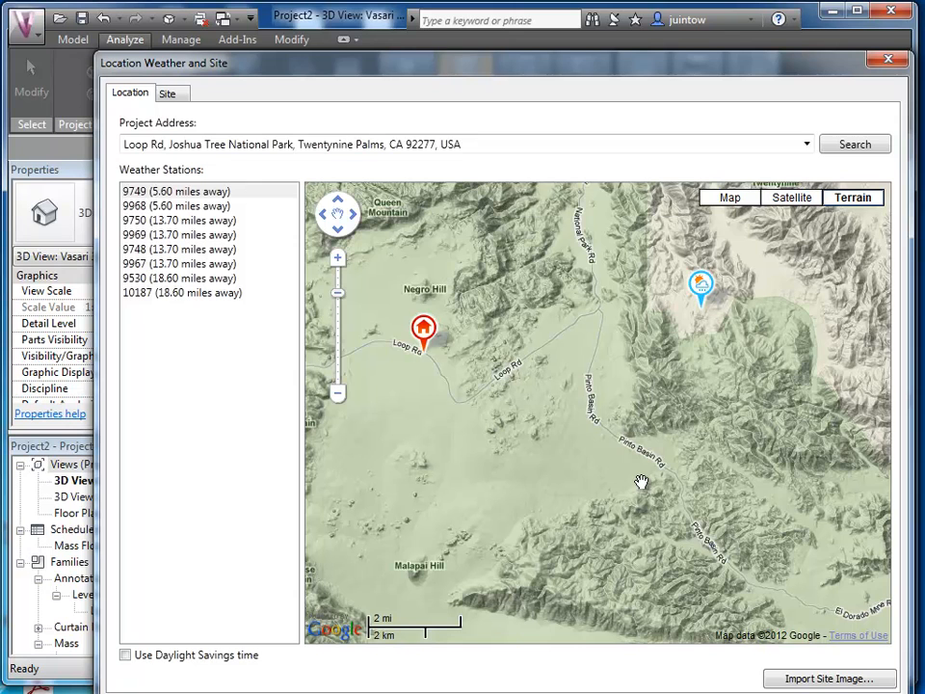
Start a site image import and shift the satellite view from Loop Rd north to the junction of dirt roads.
{"action": "left_click", "coordinate": [829, 679]}
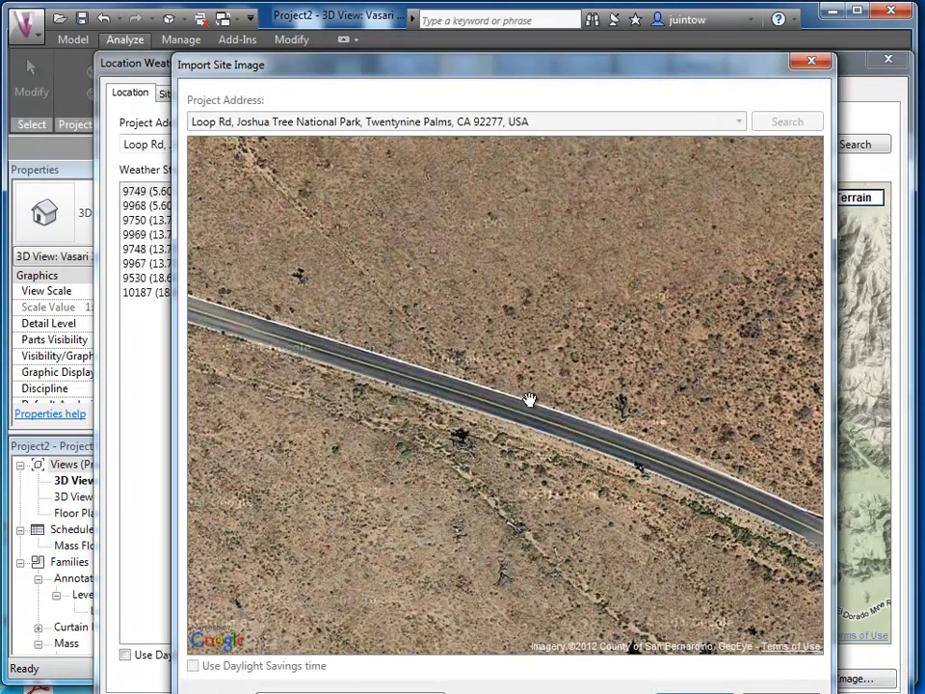
{"action": "scroll", "coordinate": [396, 405], "scroll_direction": "down", "scroll_amount": 2}
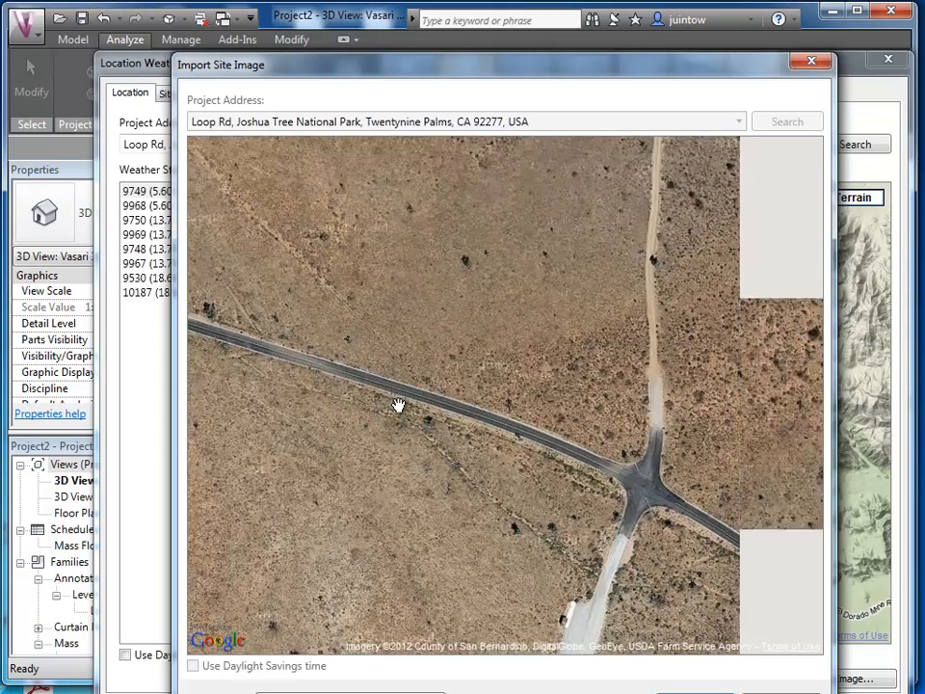
{"action": "scroll", "coordinate": [402, 403], "scroll_direction": "down", "scroll_amount": 1}
{"action": "left_click_drag", "start_coordinate": [469, 344], "coordinate": [464, 442]}
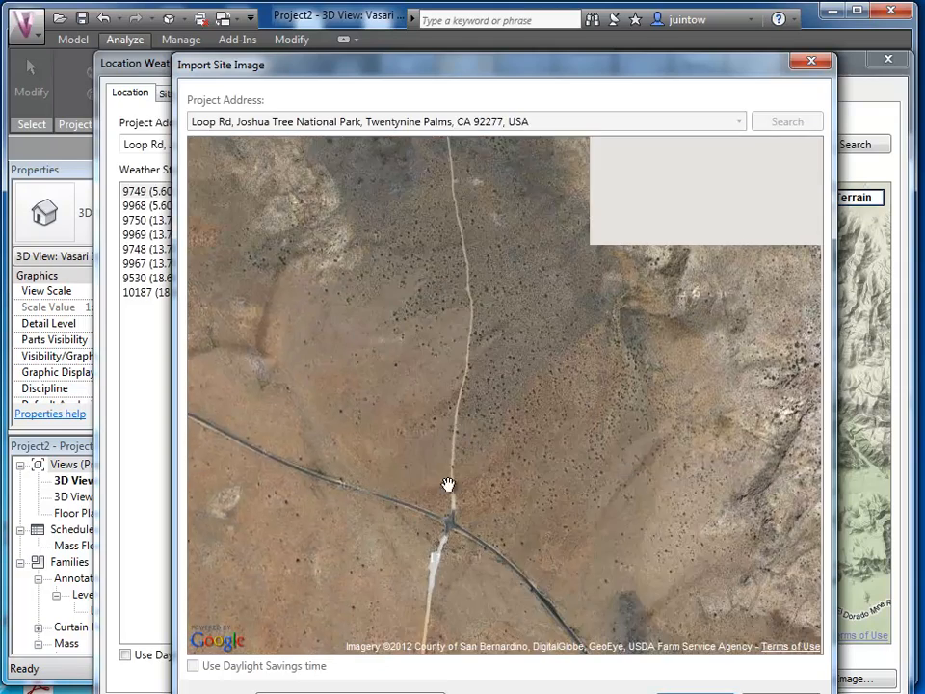
{"action": "scroll", "coordinate": [445, 396], "scroll_direction": "down", "scroll_amount": 2}
{"action": "left_click_drag", "start_coordinate": [447, 351], "coordinate": [490, 479]}
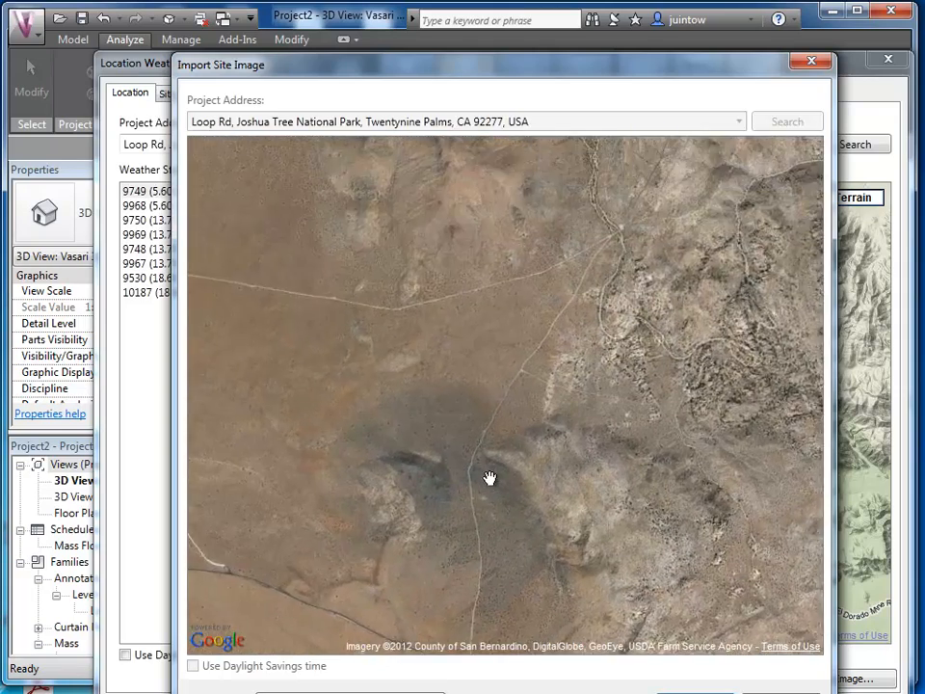
{"action": "left_click_drag", "start_coordinate": [617, 287], "coordinate": [549, 390]}
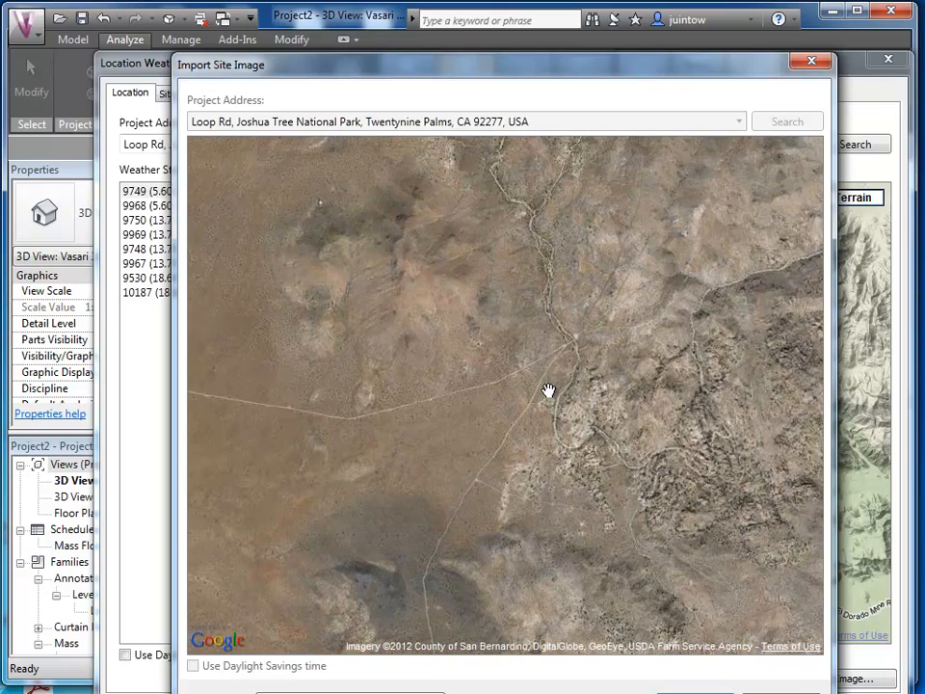
Frame the satellite image closely on the small parking area beside the dry wash and import it as the site image.
{"action": "scroll", "coordinate": [537, 453], "scroll_direction": "up", "scroll_amount": 4}
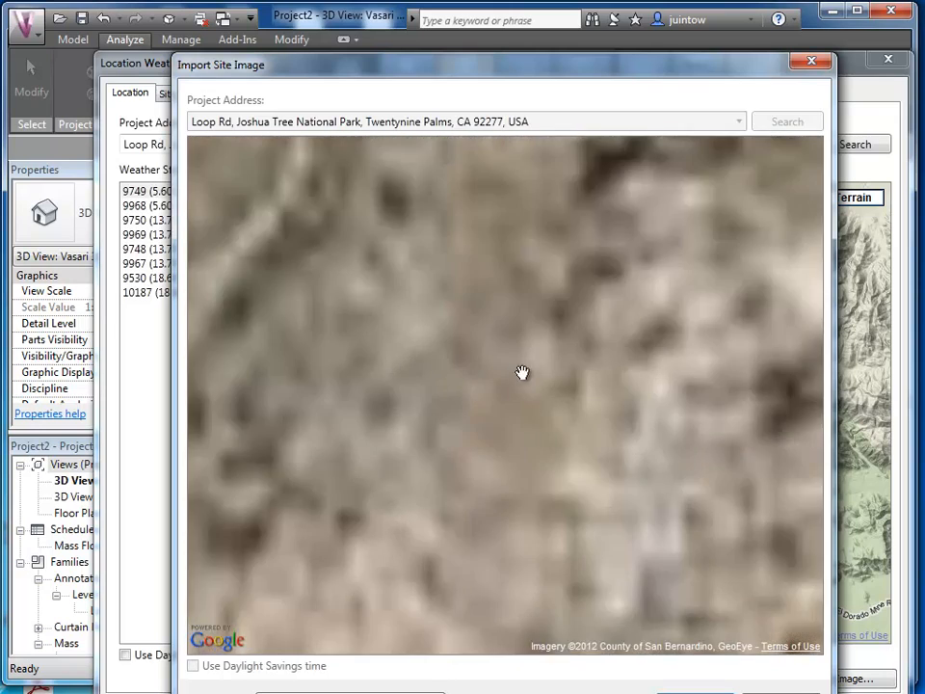
{"action": "left_click_drag", "start_coordinate": [522, 373], "coordinate": [619, 539]}
{"action": "scroll", "coordinate": [620, 539], "scroll_direction": "down", "scroll_amount": 3}
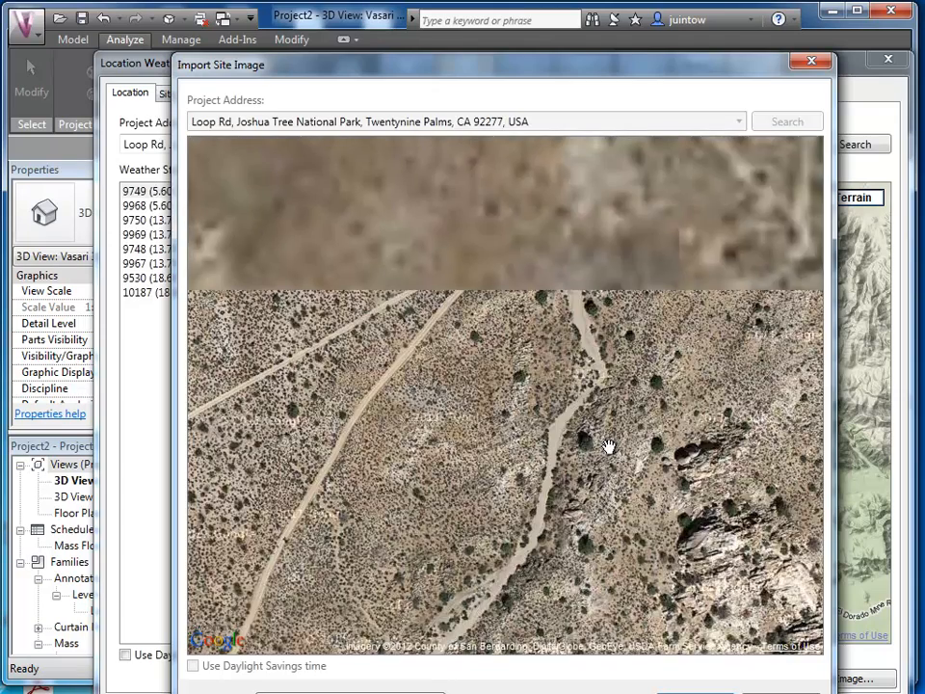
{"action": "left_click_drag", "start_coordinate": [598, 398], "coordinate": [626, 551]}
{"action": "left_click_drag", "start_coordinate": [592, 421], "coordinate": [598, 553]}
{"action": "scroll", "coordinate": [618, 557], "scroll_direction": "up", "scroll_amount": 1}
{"action": "left_click_drag", "start_coordinate": [636, 522], "coordinate": [645, 553]}
{"action": "left_click_drag", "start_coordinate": [595, 522], "coordinate": [562, 560]}
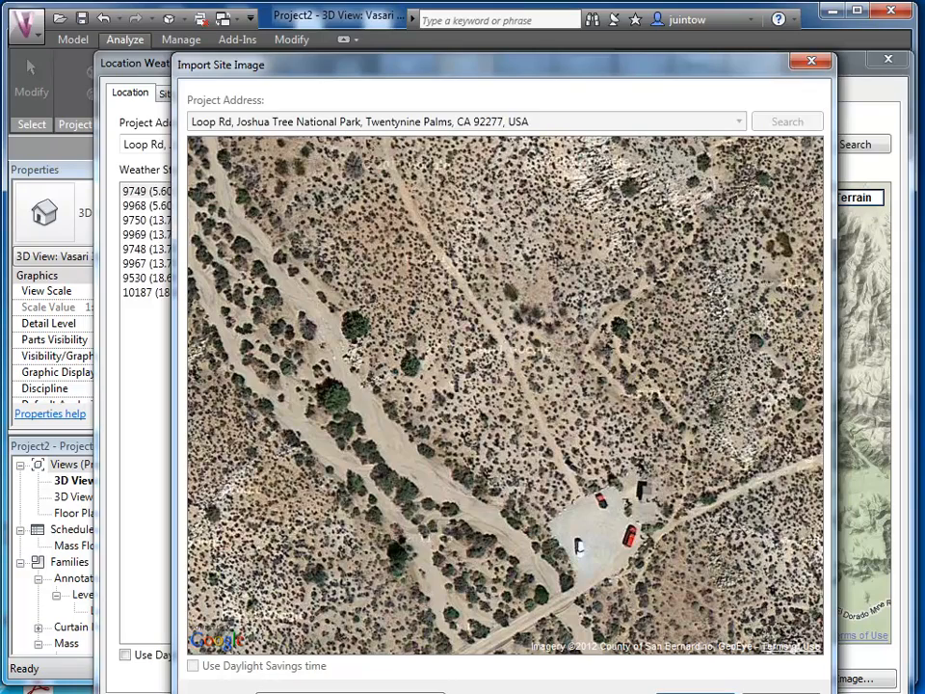
{"action": "left_click", "coordinate": [695, 693]}
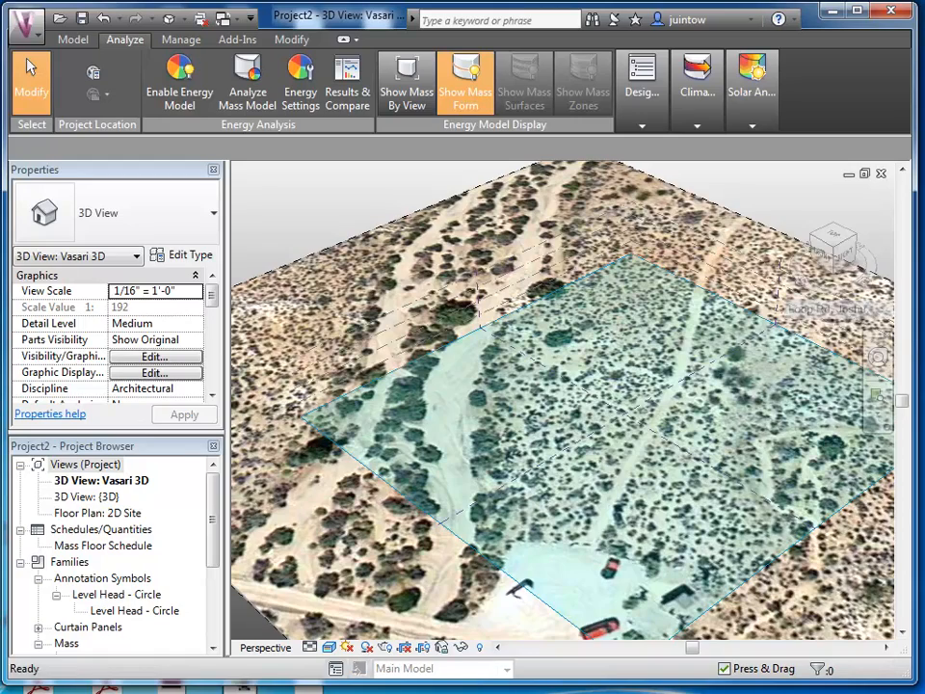
Start an in-place mass in top view and draw a rectangle about 144' by 64' near the middle of the site.
{"action": "left_click", "coordinate": [835, 243]}
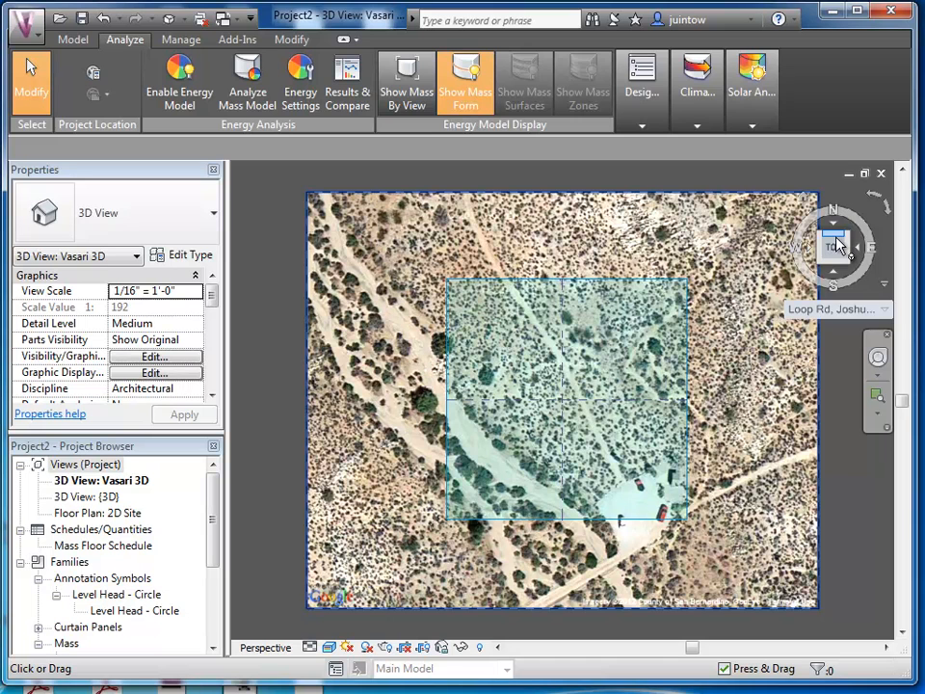
{"action": "left_click", "coordinate": [64, 38]}
{"action": "left_click", "coordinate": [230, 96]}
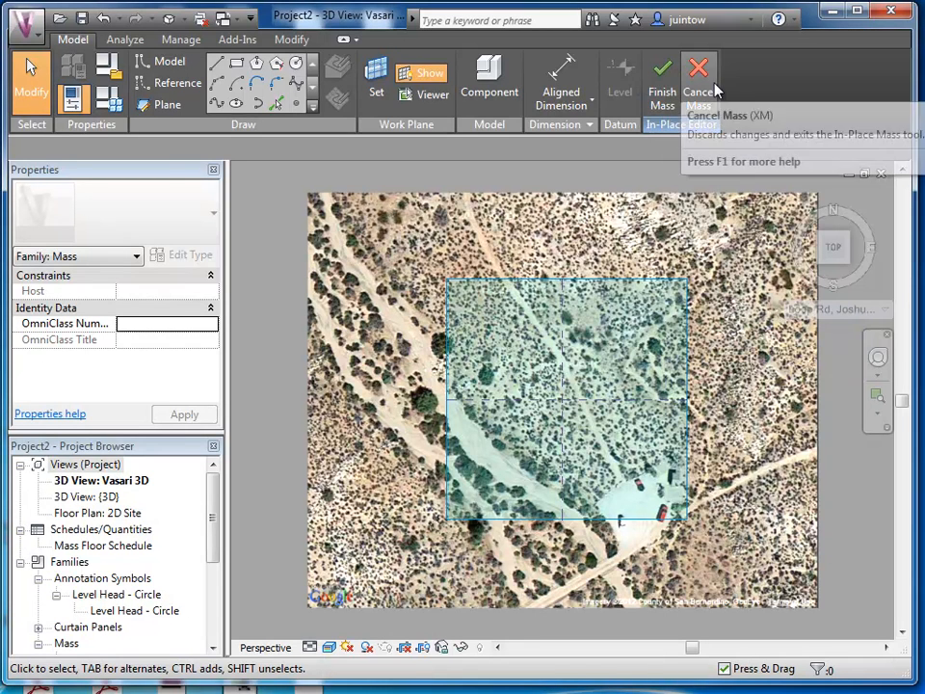
{"action": "left_click", "coordinate": [237, 65]}
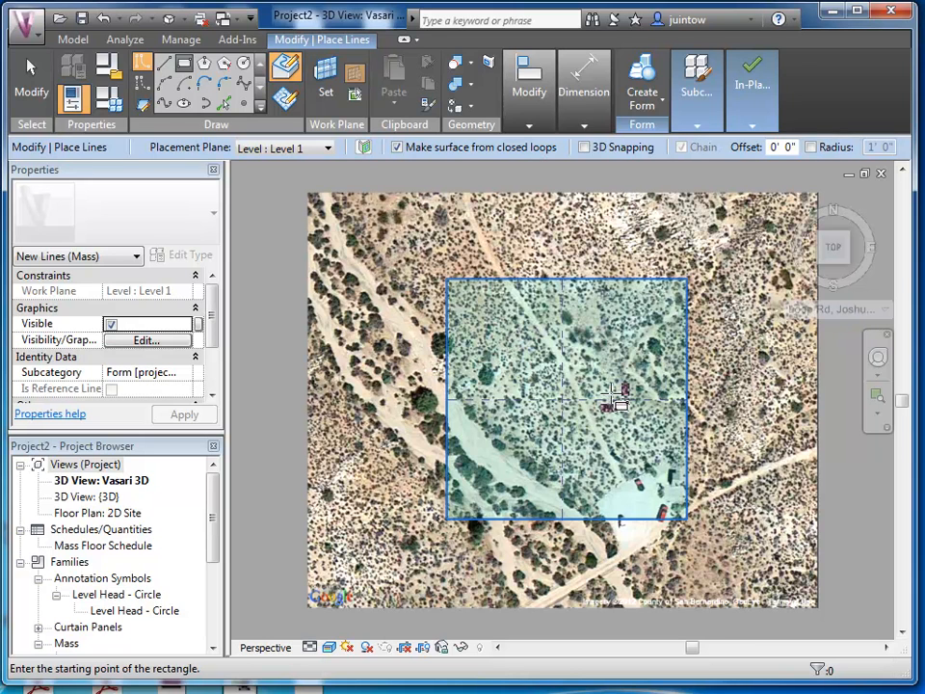
{"action": "left_click", "coordinate": [613, 396]}
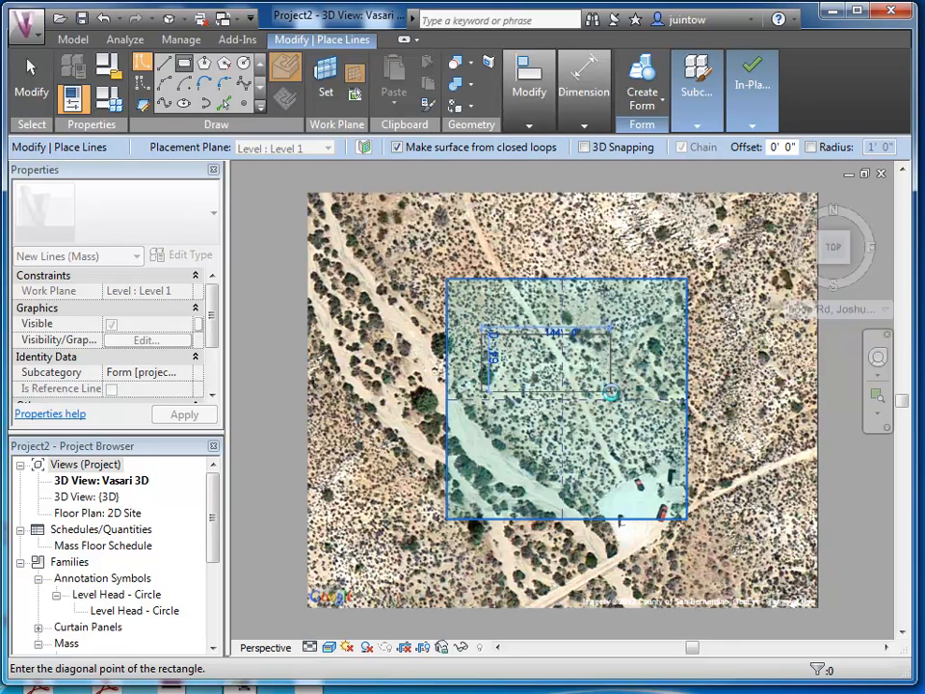
{"action": "left_click", "coordinate": [610, 390]}
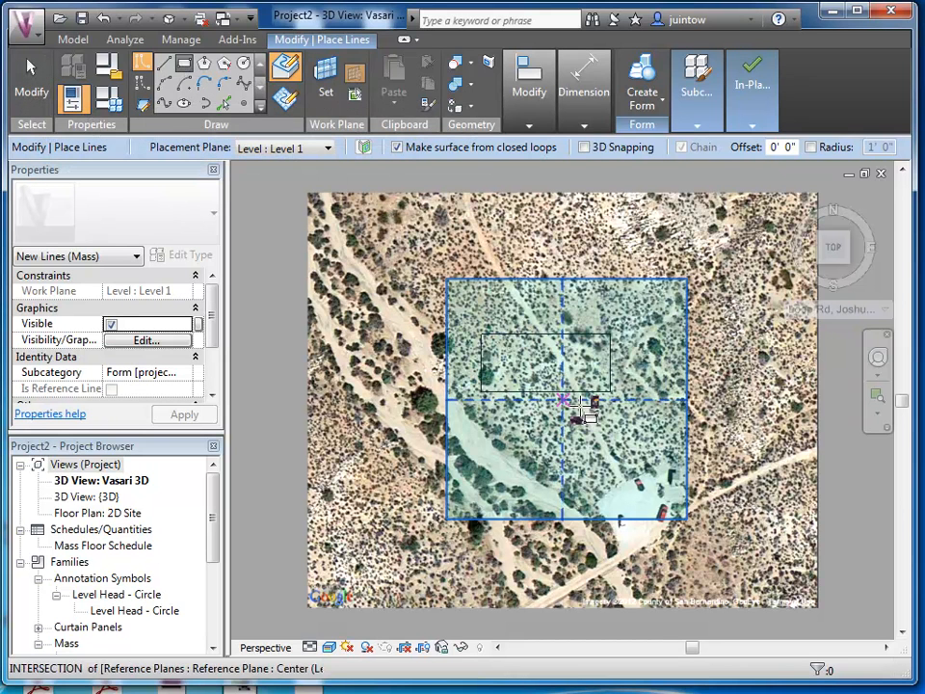
{"action": "left_click", "coordinate": [34, 99]}
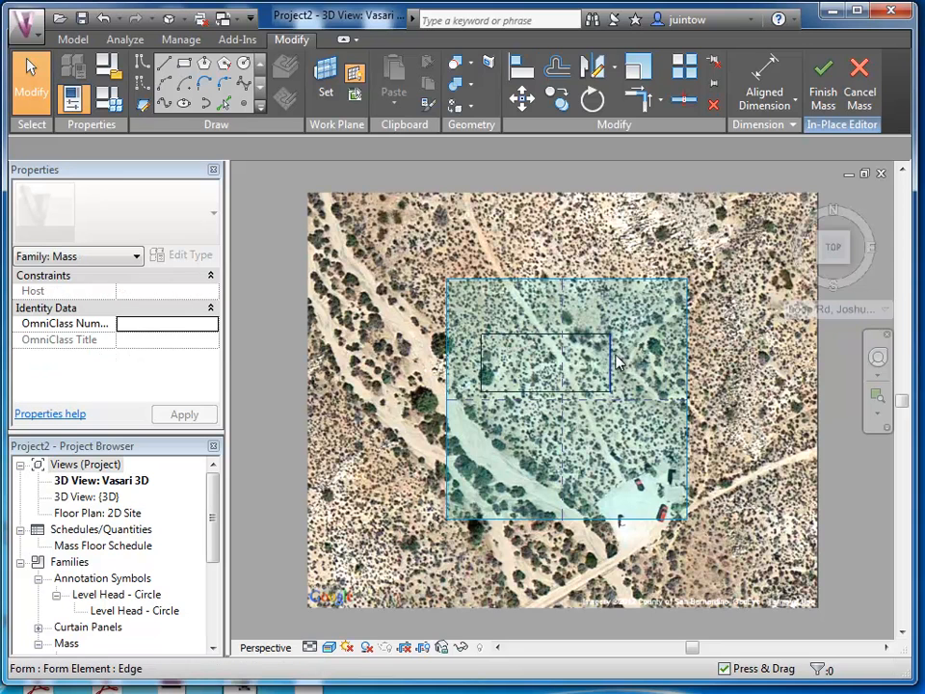
Set the mass rectangle's east-west length to 60' and its north-south depth to 30'.
{"action": "left_click", "coordinate": [601, 392]}
{"action": "left_click", "coordinate": [555, 404]}
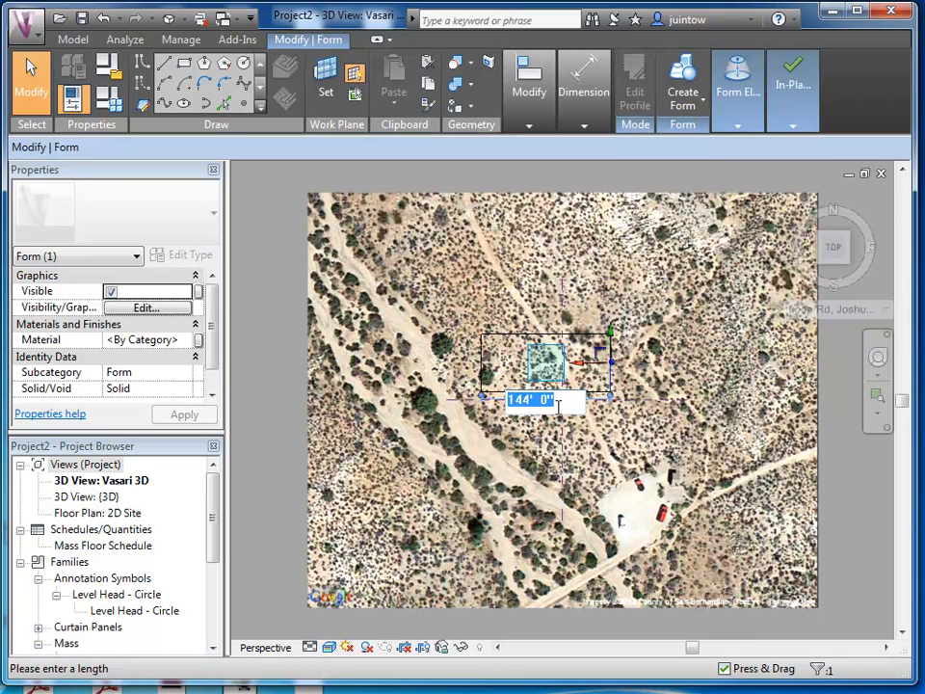
{"action": "type", "text": "60"}
{"action": "key", "text": "Return"}
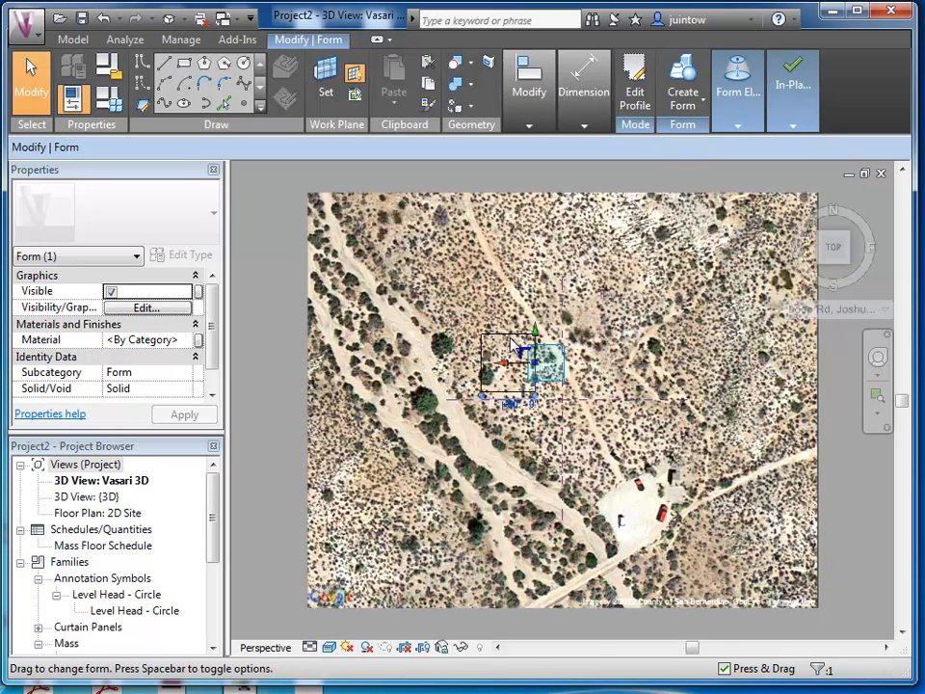
{"action": "left_click", "coordinate": [551, 361]}
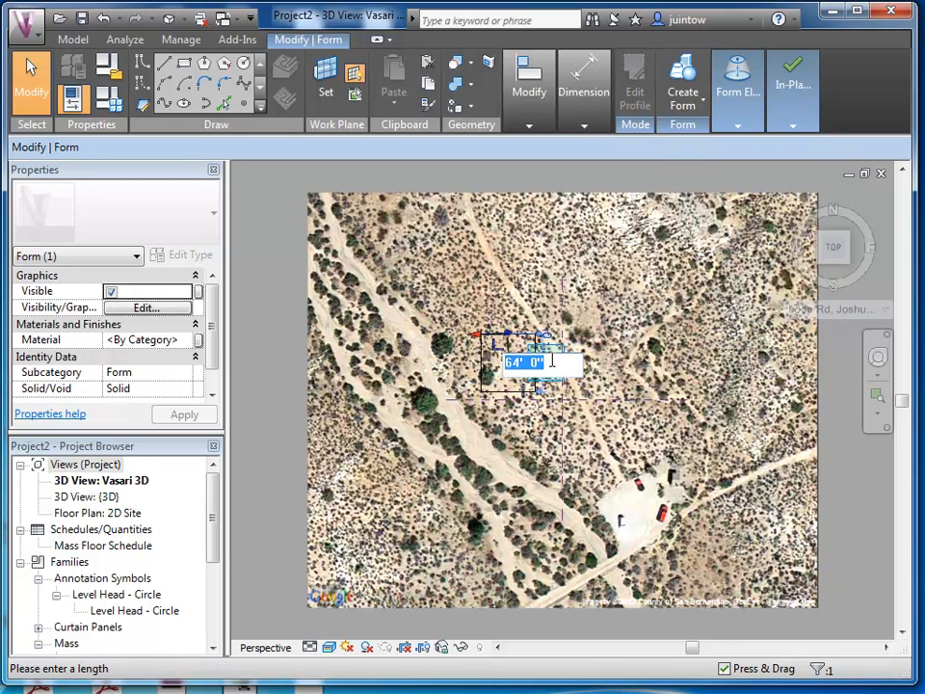
{"action": "type", "text": "30"}
{"action": "key", "text": "Return"}
{"action": "left_click", "coordinate": [592, 439]}
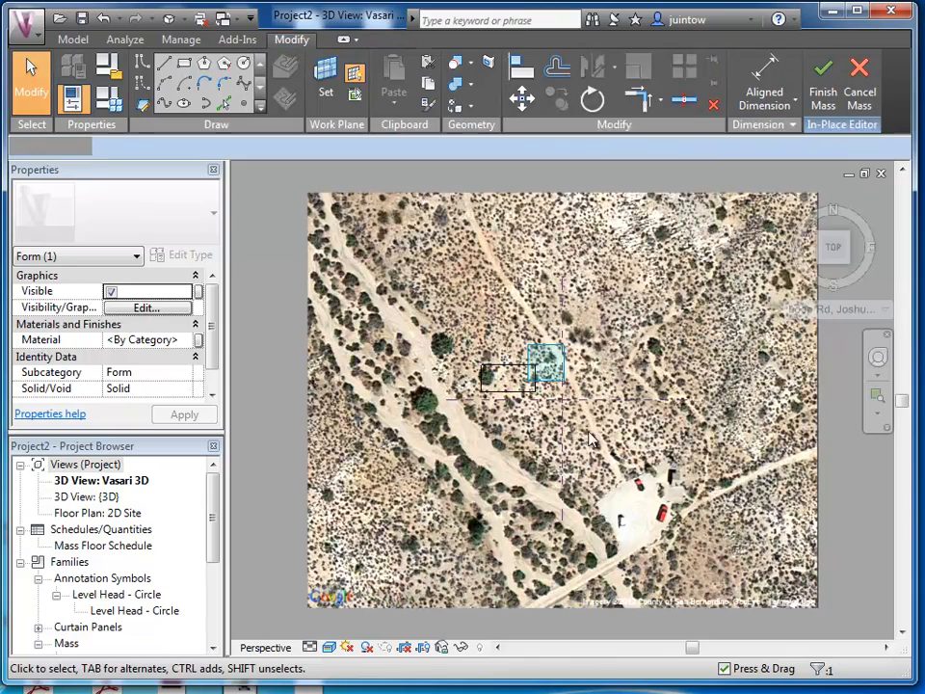
Open the {3D} view, extrude the rectangle upward to a height of 20' and finish the mass.
{"action": "scroll", "coordinate": [494, 398], "scroll_direction": "up", "scroll_amount": 2}
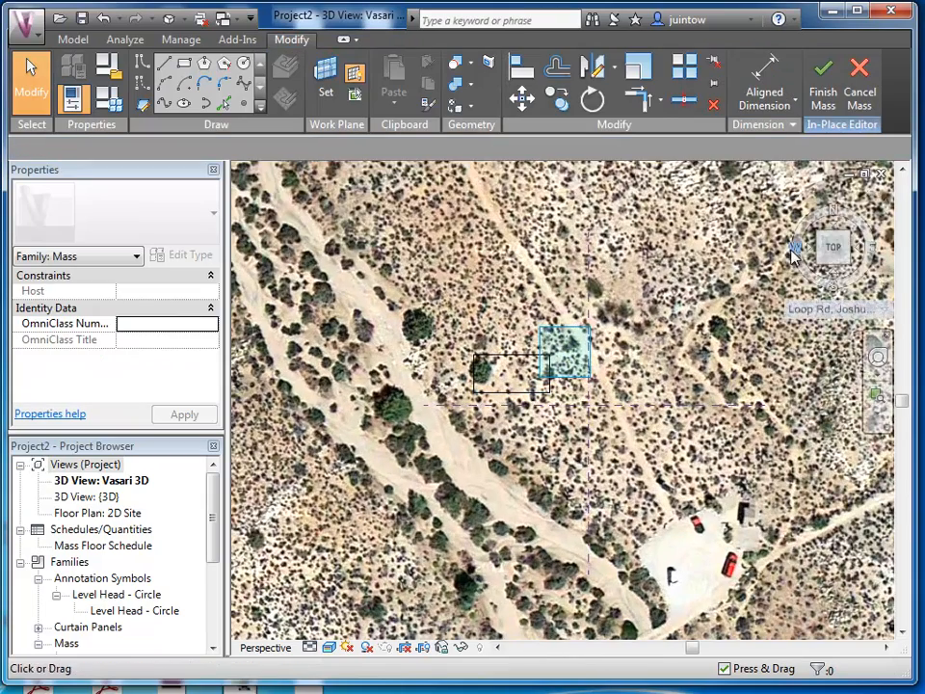
{"action": "scroll", "coordinate": [793, 253], "scroll_direction": "down", "scroll_amount": 2}
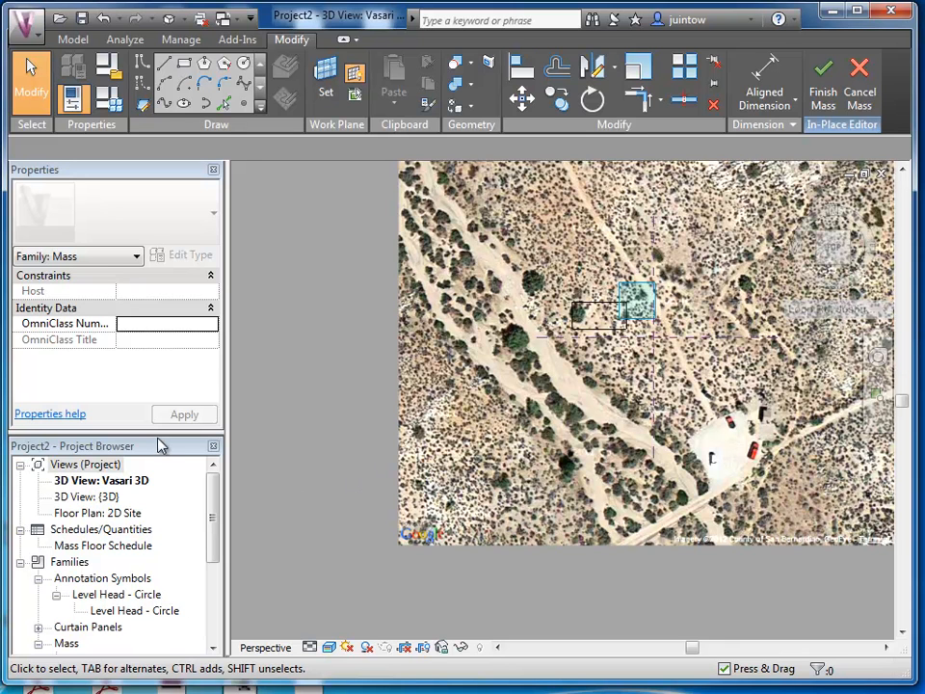
{"action": "double_click", "coordinate": [104, 498]}
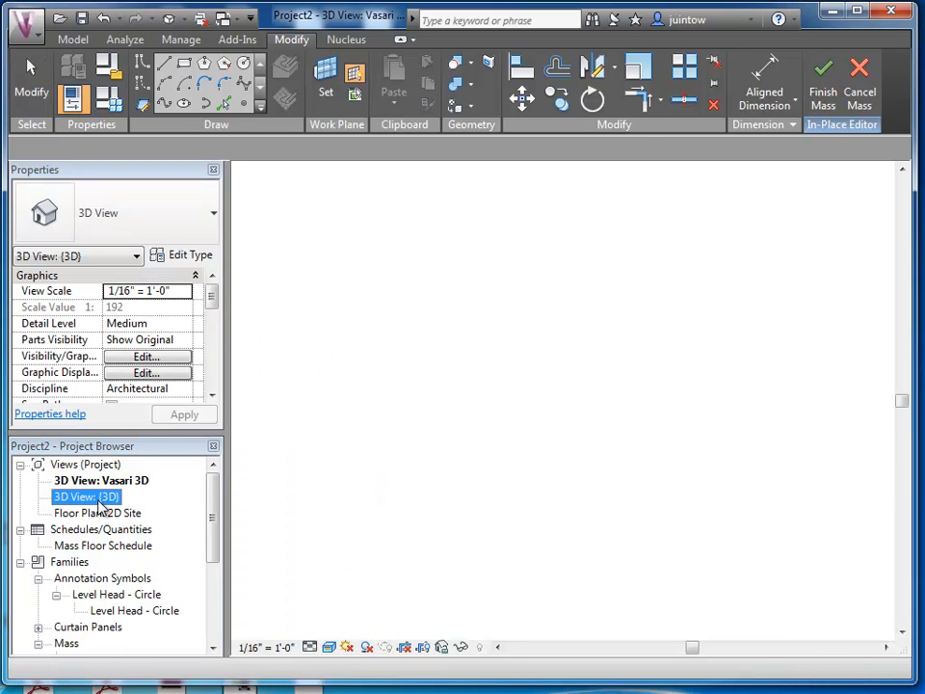
{"action": "scroll", "coordinate": [545, 405], "scroll_direction": "up", "scroll_amount": 4}
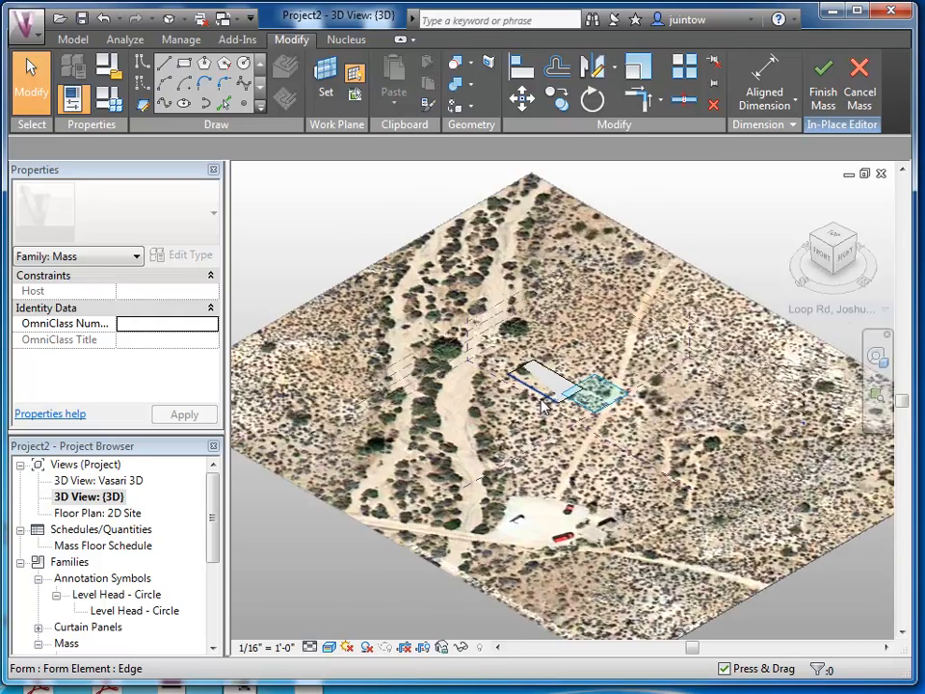
{"action": "left_click", "coordinate": [545, 385]}
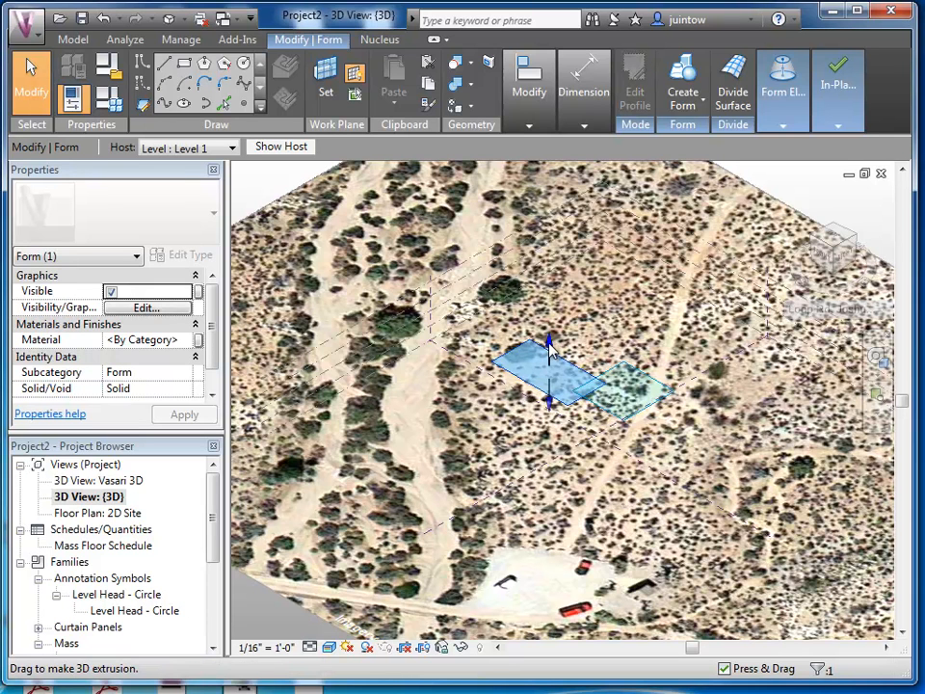
{"action": "left_click_drag", "start_coordinate": [550, 343], "coordinate": [551, 315]}
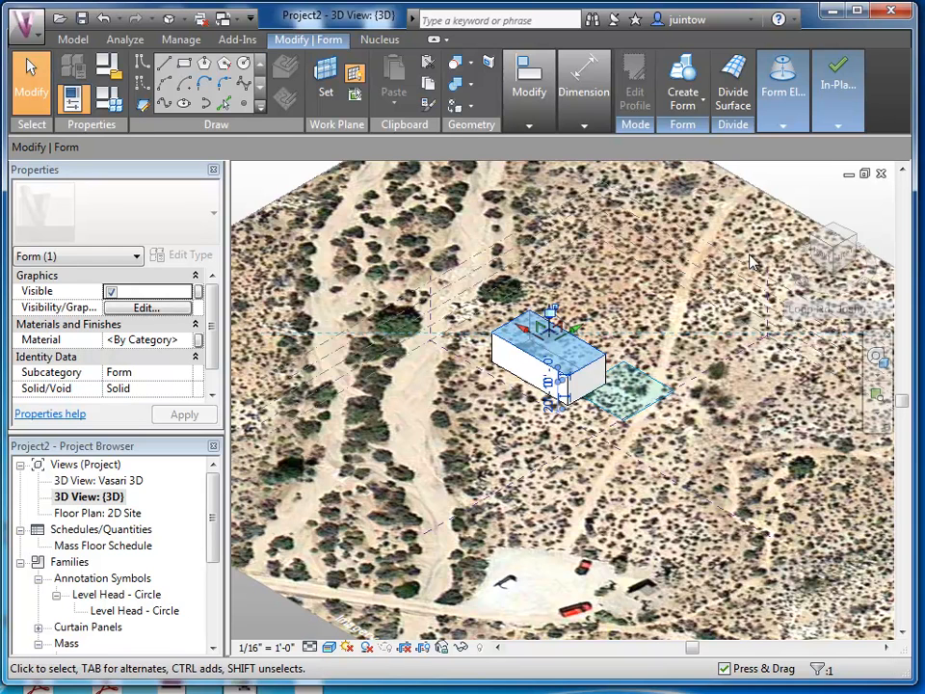
{"action": "left_click", "coordinate": [836, 85]}
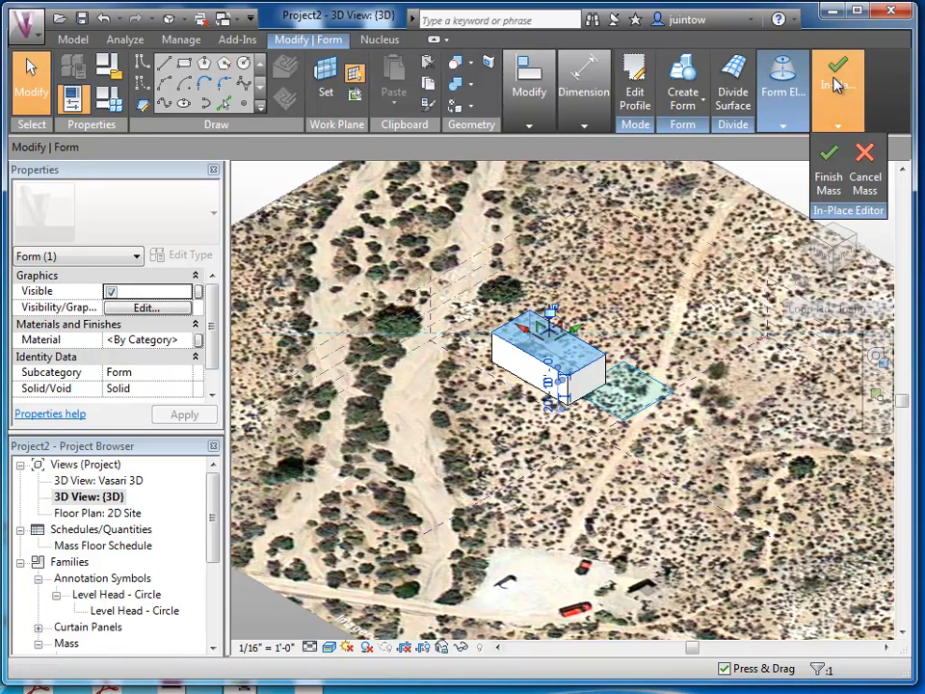
{"action": "left_click", "coordinate": [822, 163]}
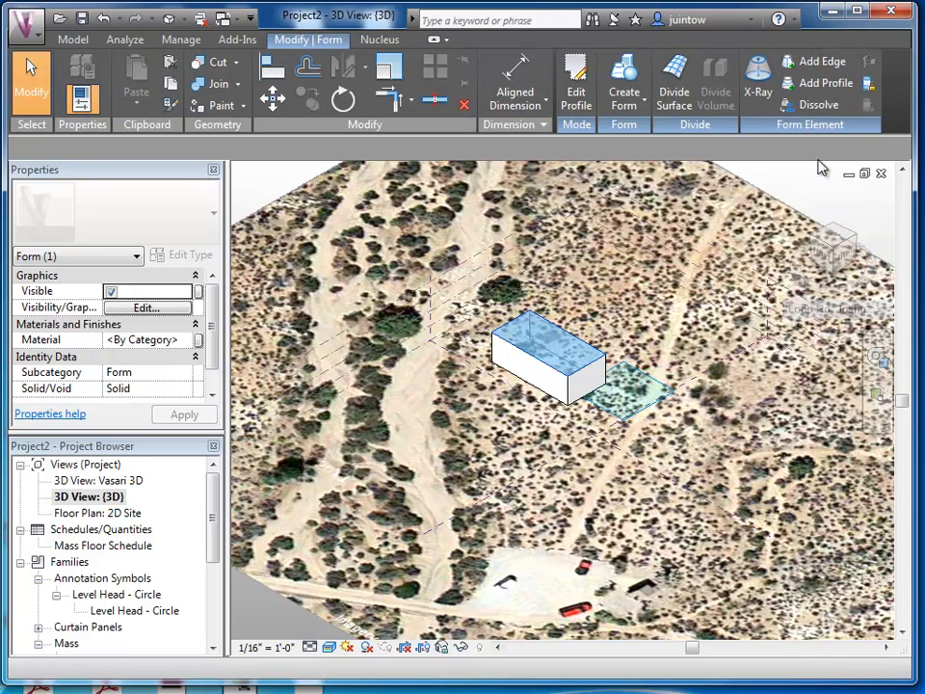
{"action": "key", "text": "Escape"}
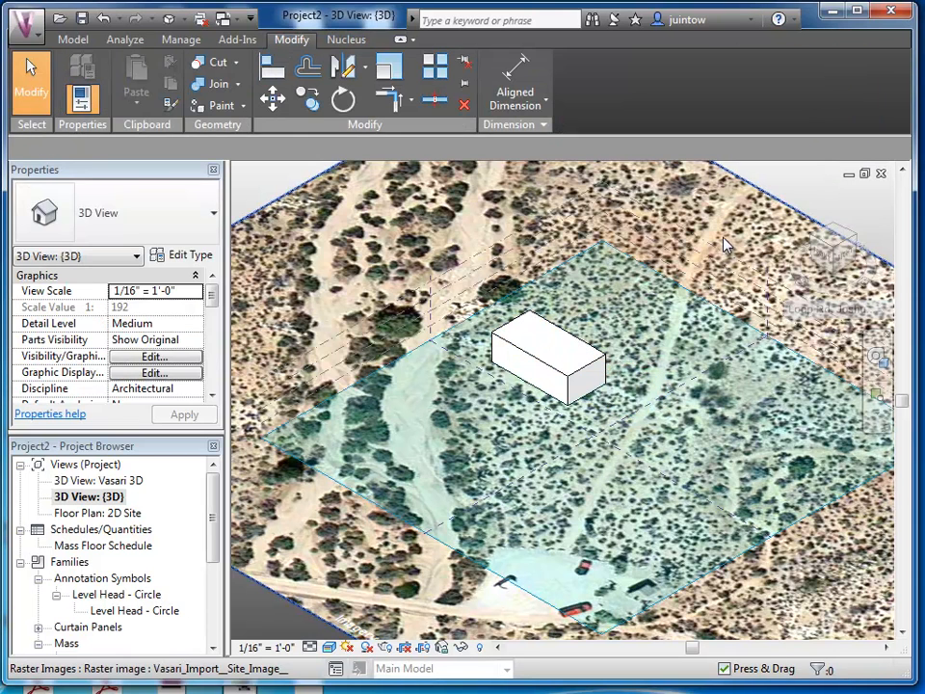
Hide the imported satellite site image in the {3D} view as an individual element.
{"action": "left_click", "coordinate": [725, 246]}
{"action": "right_click", "coordinate": [724, 245]}
{"action": "mouse_move", "coordinate": [761, 324]}
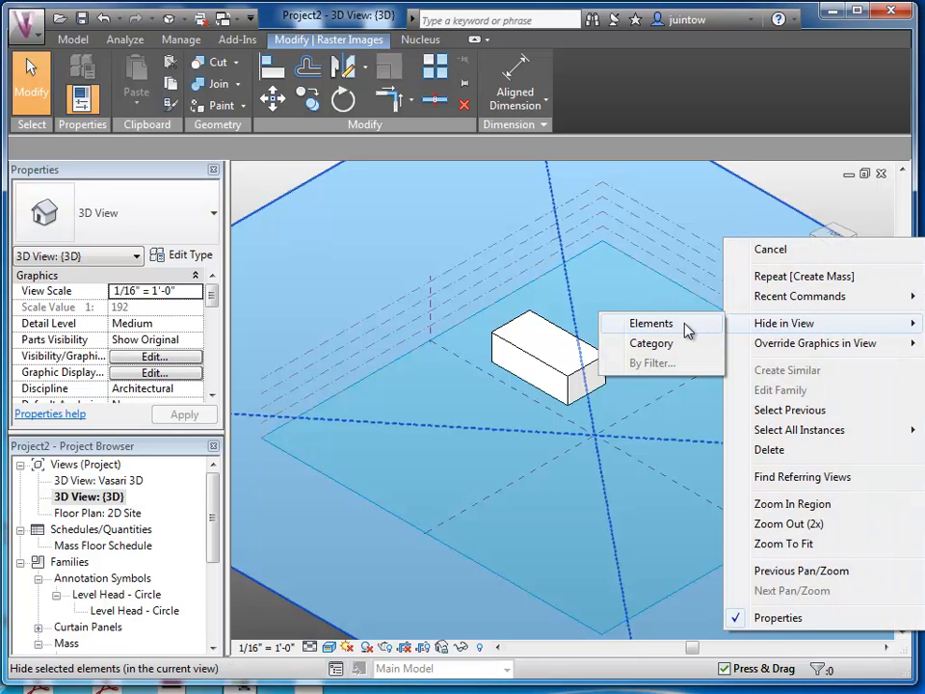
{"action": "left_click", "coordinate": [687, 331]}
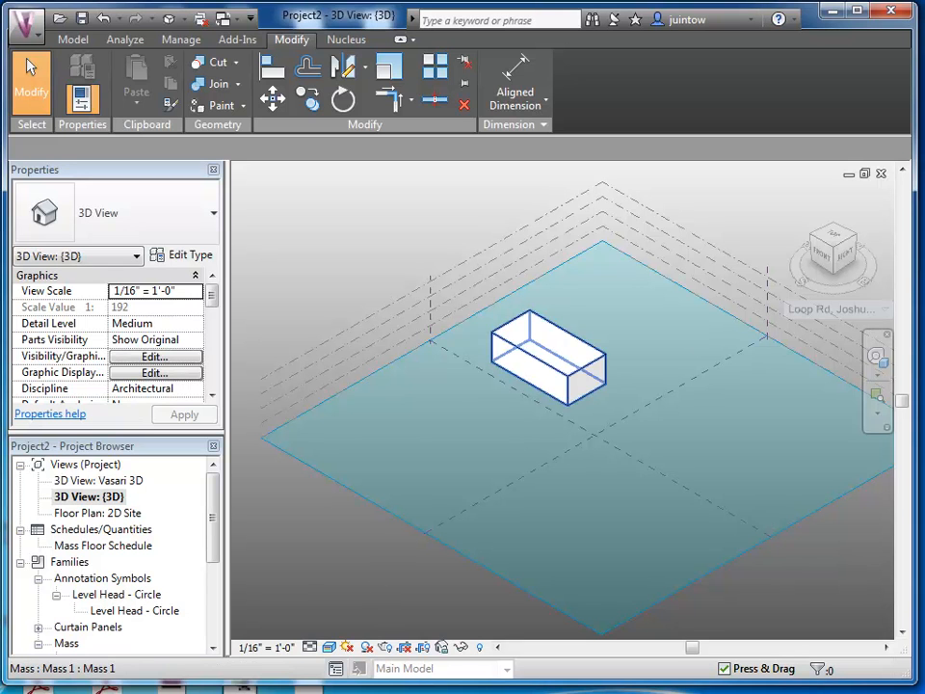
{"action": "left_click", "coordinate": [244, 689]}
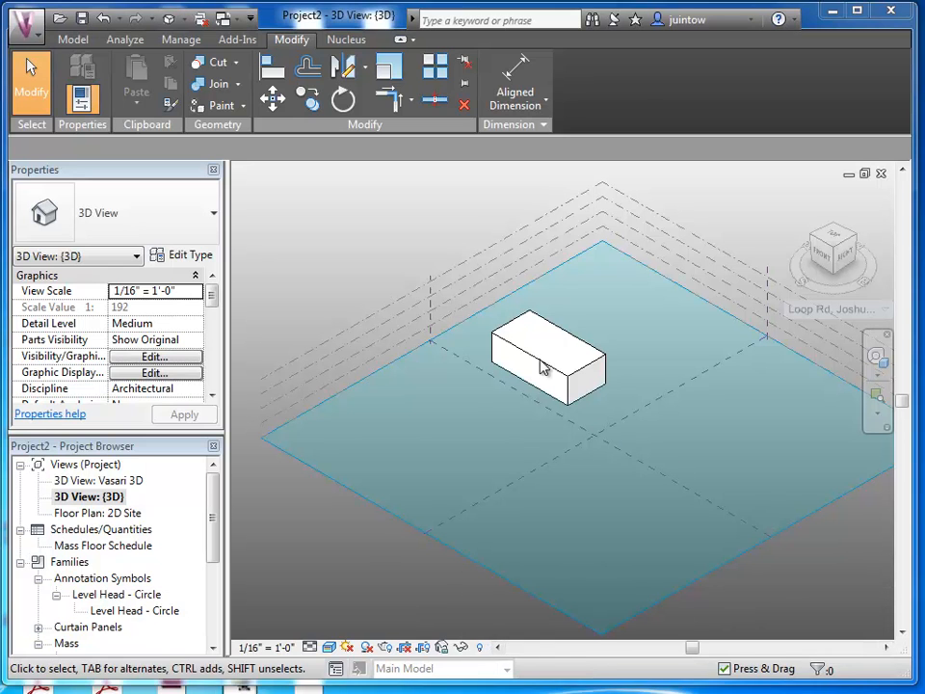
Add mass floors to the box-shaped mass at Level 1 and Level 2.
{"action": "left_click", "coordinate": [545, 355]}
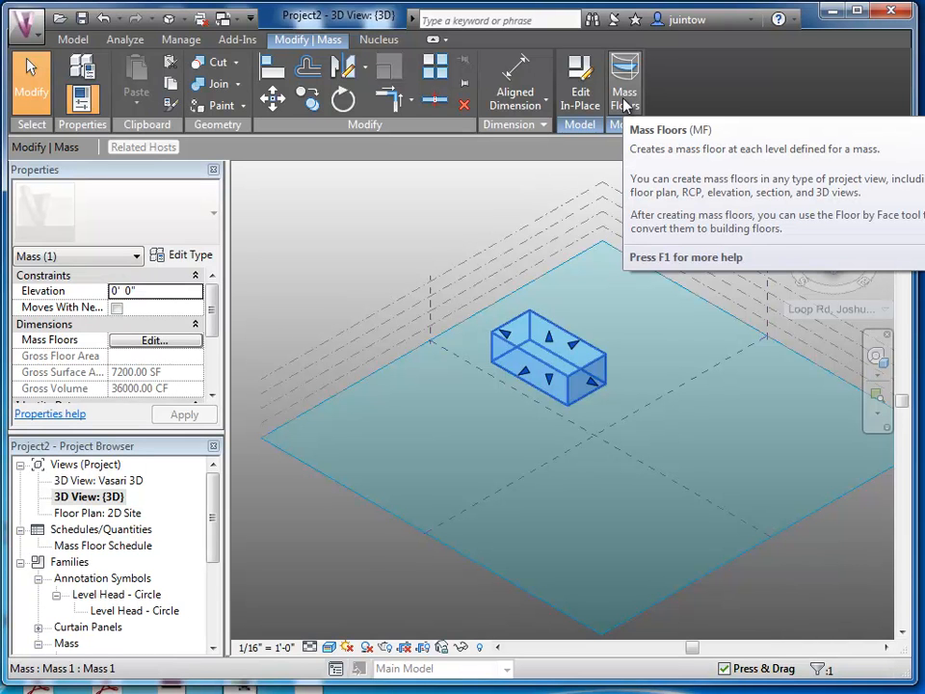
{"action": "left_click", "coordinate": [624, 97]}
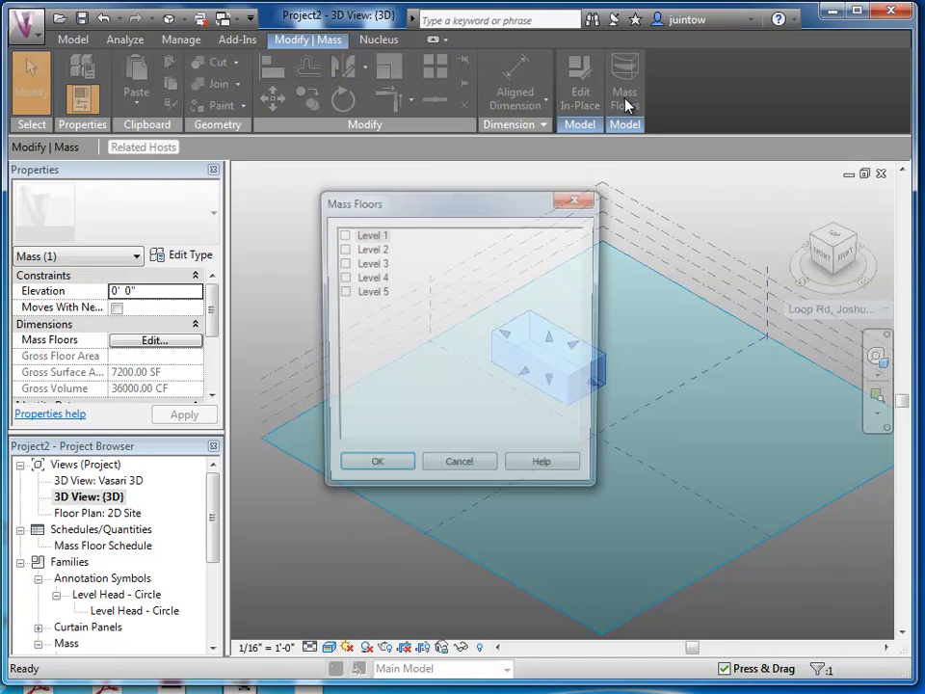
{"action": "left_click", "coordinate": [341, 234]}
{"action": "left_click", "coordinate": [341, 248]}
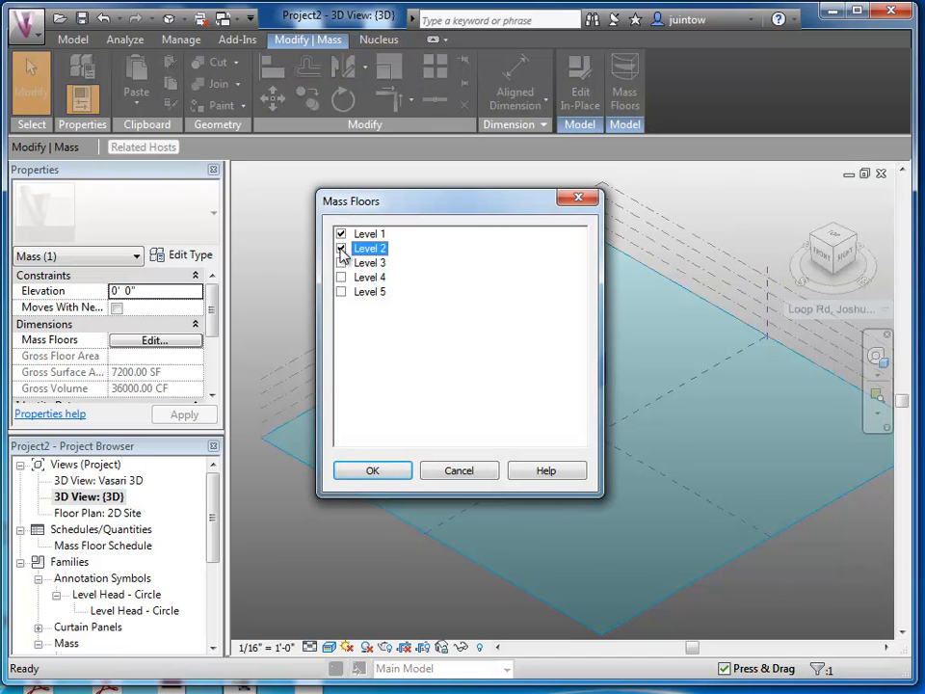
{"action": "left_click", "coordinate": [370, 472]}
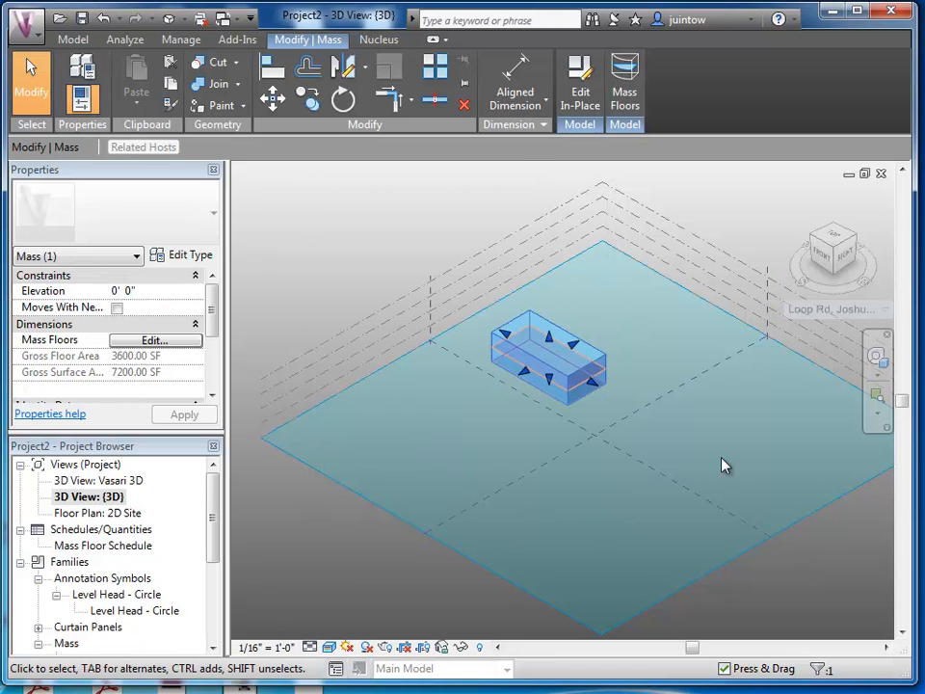
{"action": "left_click", "coordinate": [730, 458]}
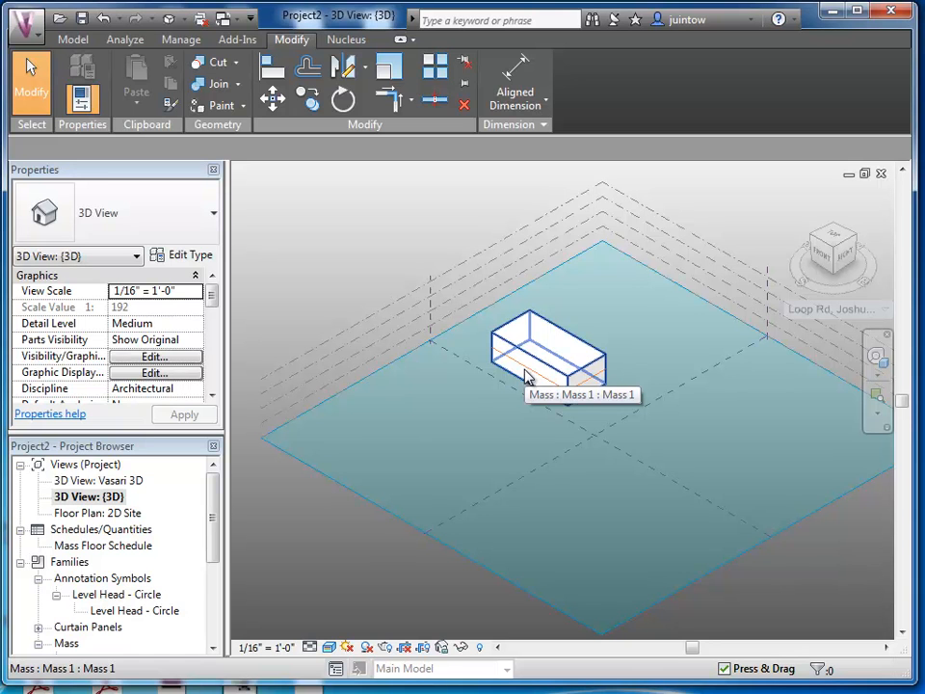
Enable the energy model for the two-storey mass.
{"action": "left_click", "coordinate": [124, 40]}
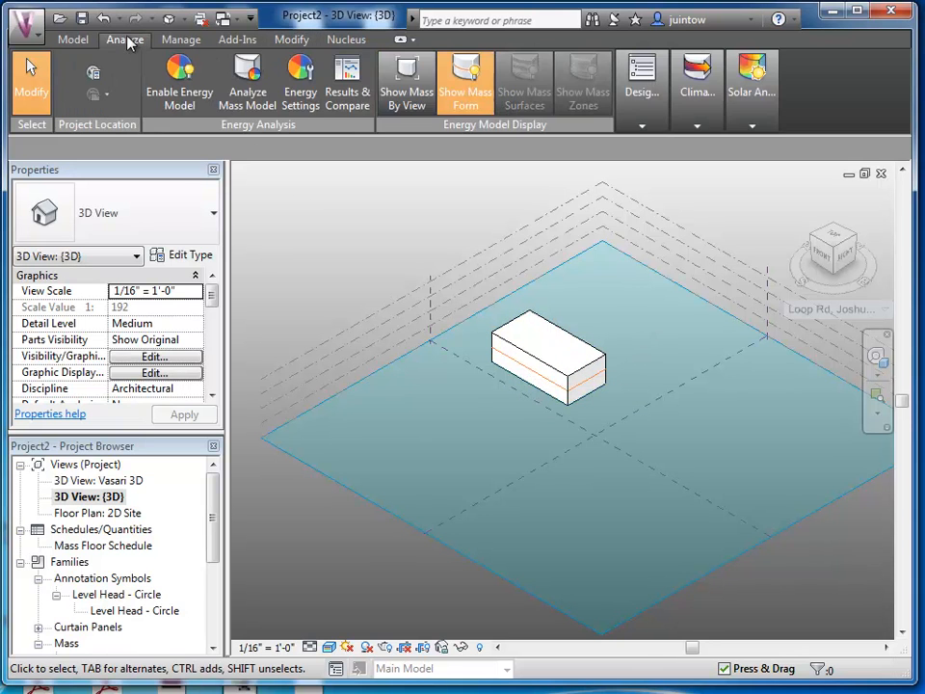
{"action": "left_click", "coordinate": [186, 92]}
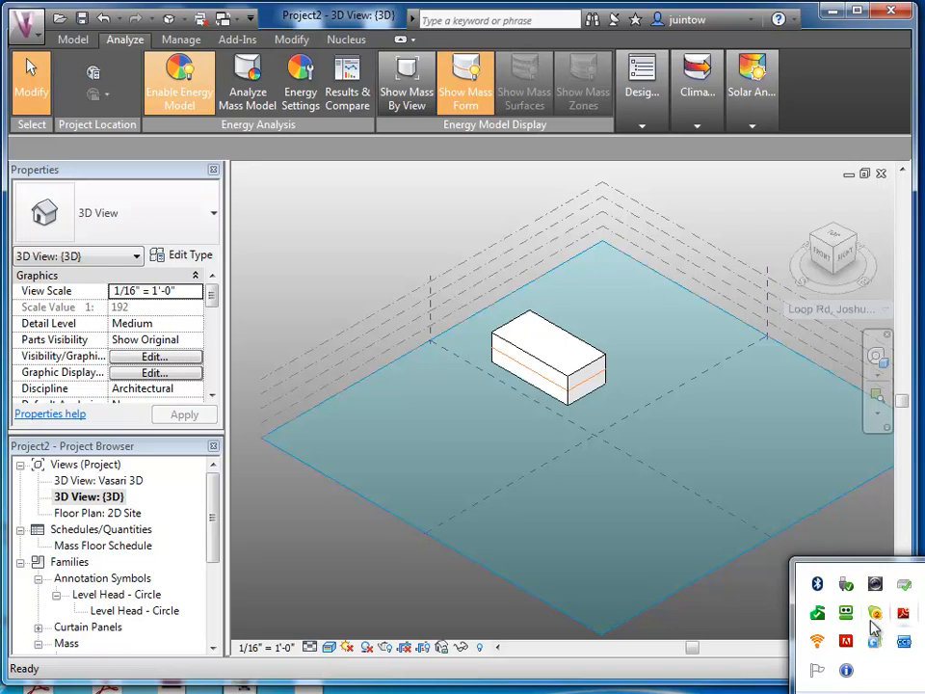
Quit Skype running in the background and confirm closing it.
{"action": "right_click", "coordinate": [885, 631]}
{"action": "left_click", "coordinate": [912, 674]}
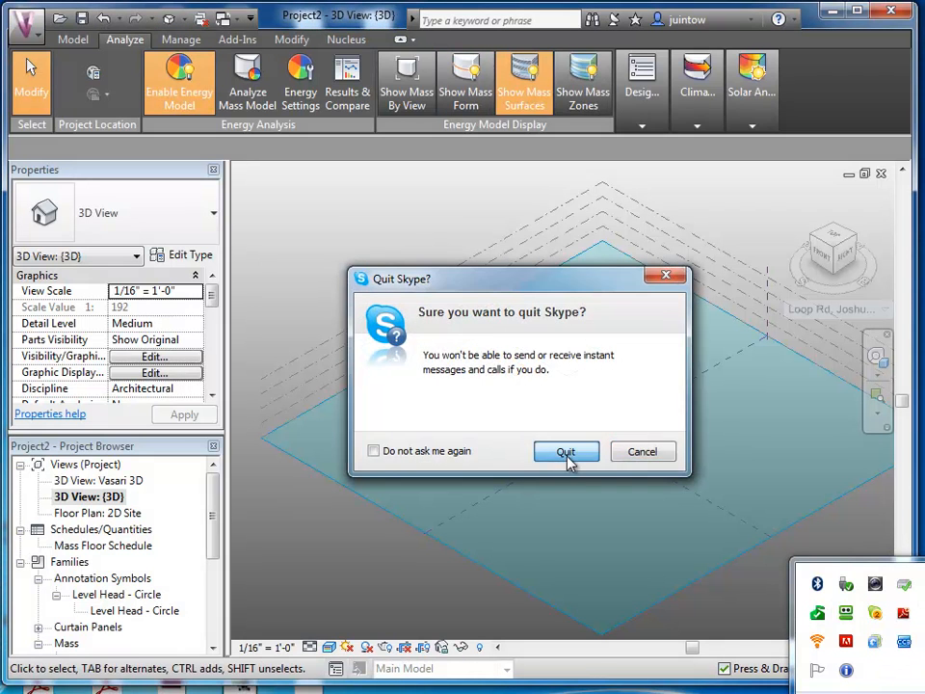
{"action": "left_click", "coordinate": [568, 453]}
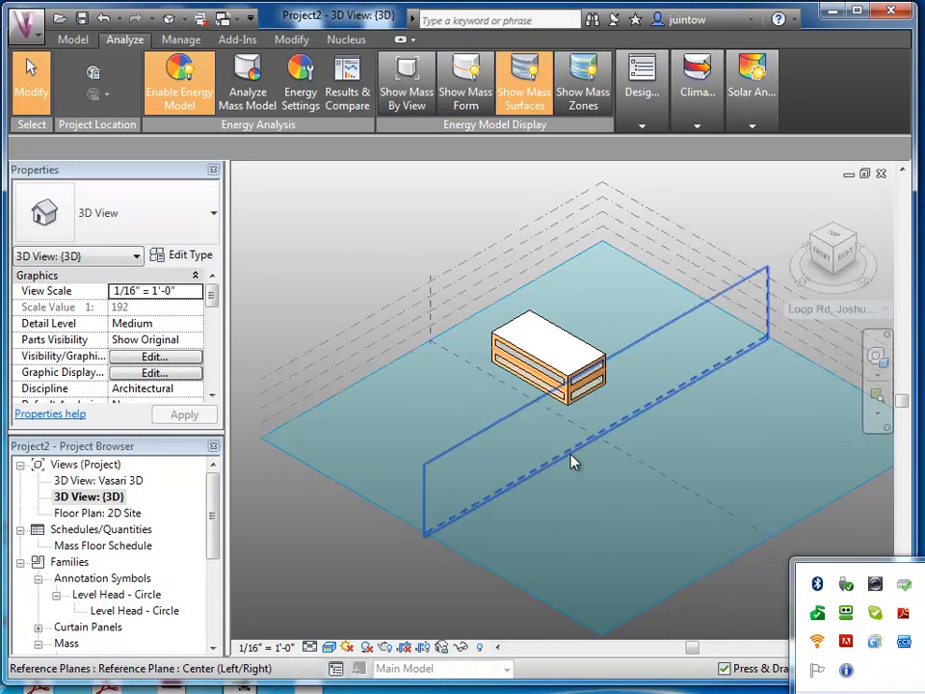
Compare the building's mass form display with its mass surfaces display, ending on mass surfaces.
{"action": "left_click", "coordinate": [471, 94]}
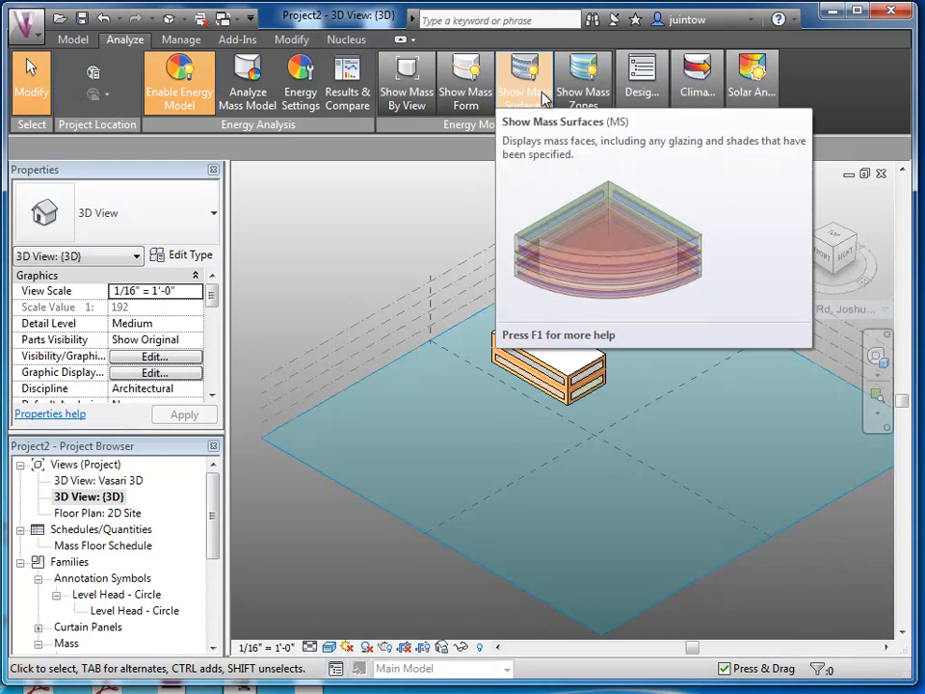
{"action": "left_click", "coordinate": [542, 94]}
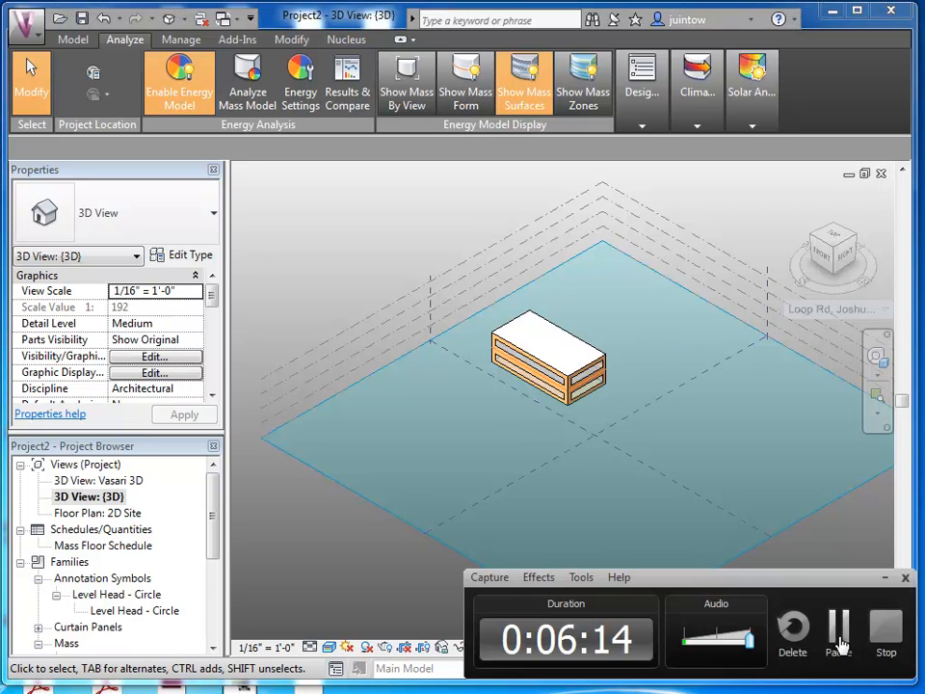
{"action": "left_click", "coordinate": [837, 626]}
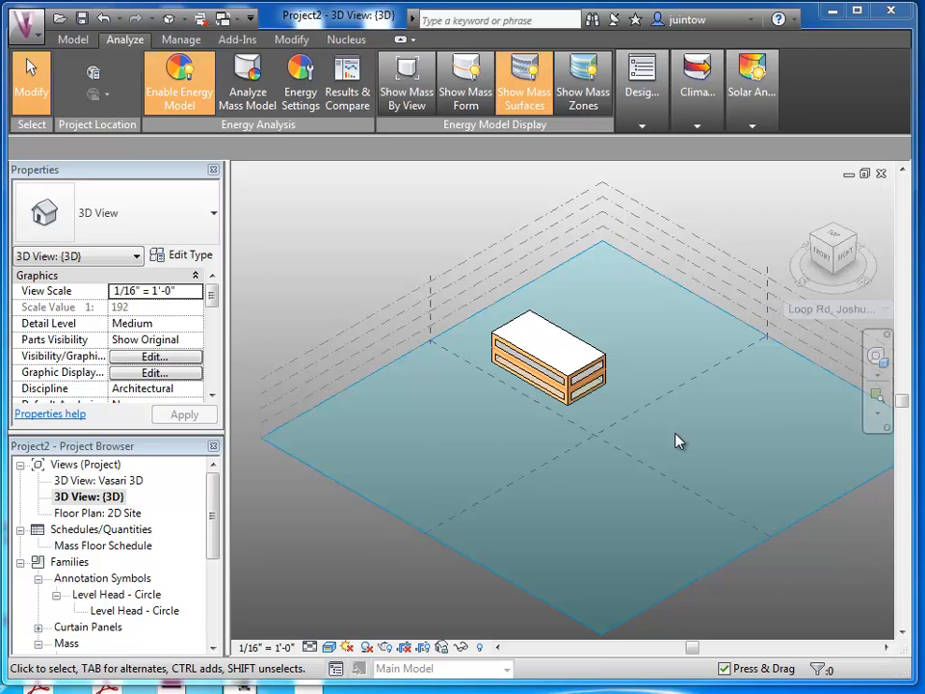
Set the building type in the energy settings to Exercise Center.
{"action": "left_click", "coordinate": [299, 102]}
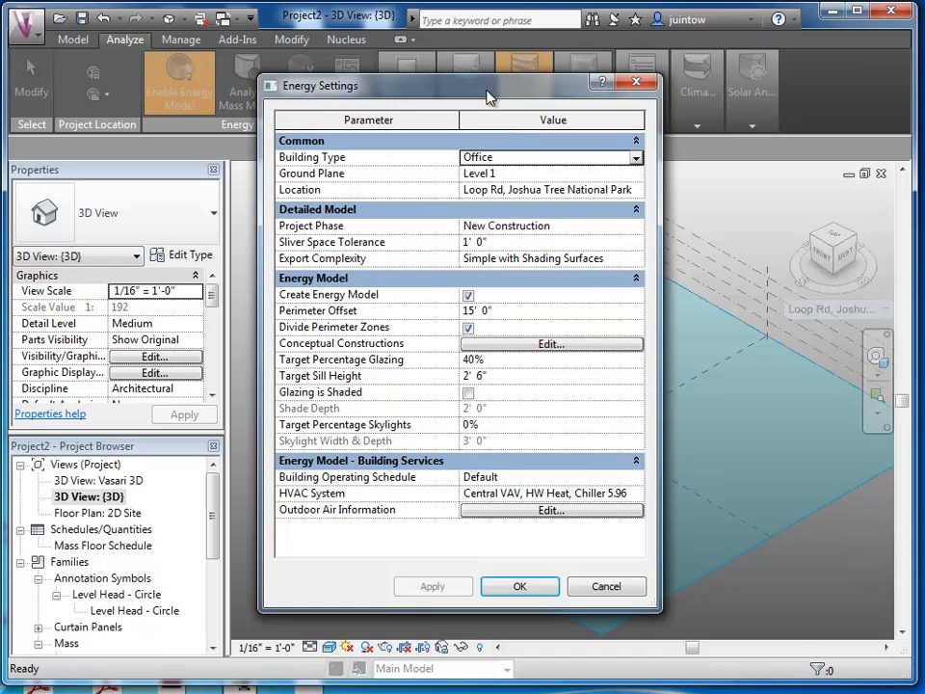
{"action": "left_click_drag", "start_coordinate": [489, 97], "coordinate": [824, 98]}
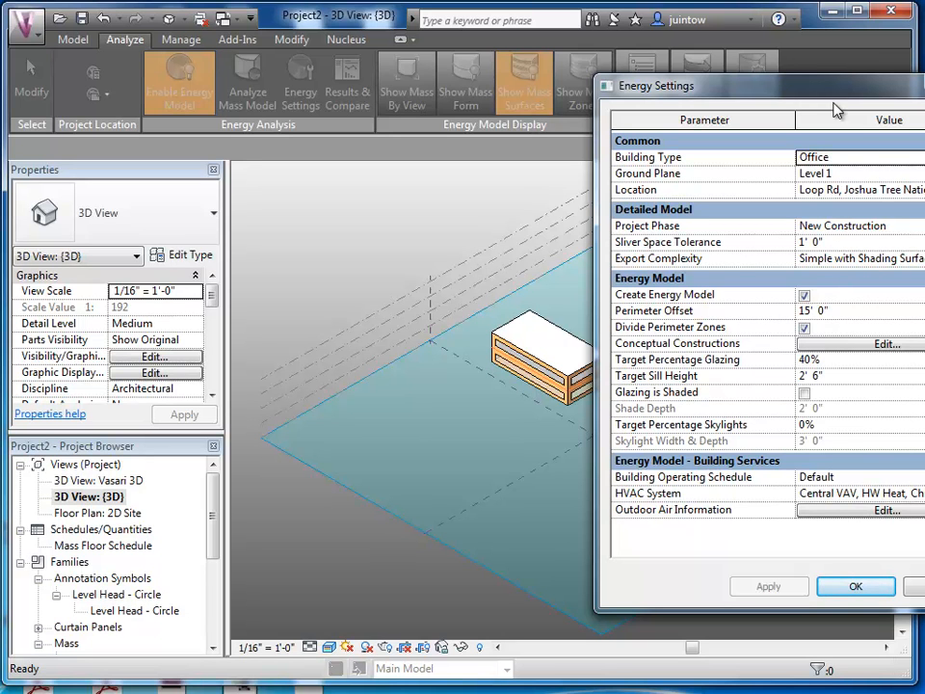
{"action": "left_click", "coordinate": [876, 160]}
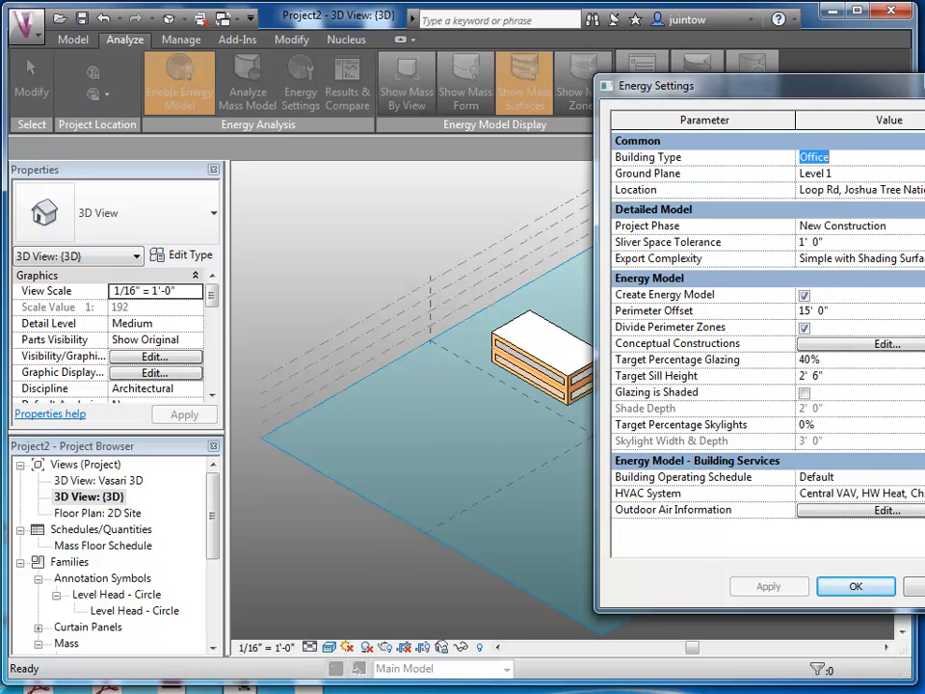
{"action": "left_click", "coordinate": [923, 157]}
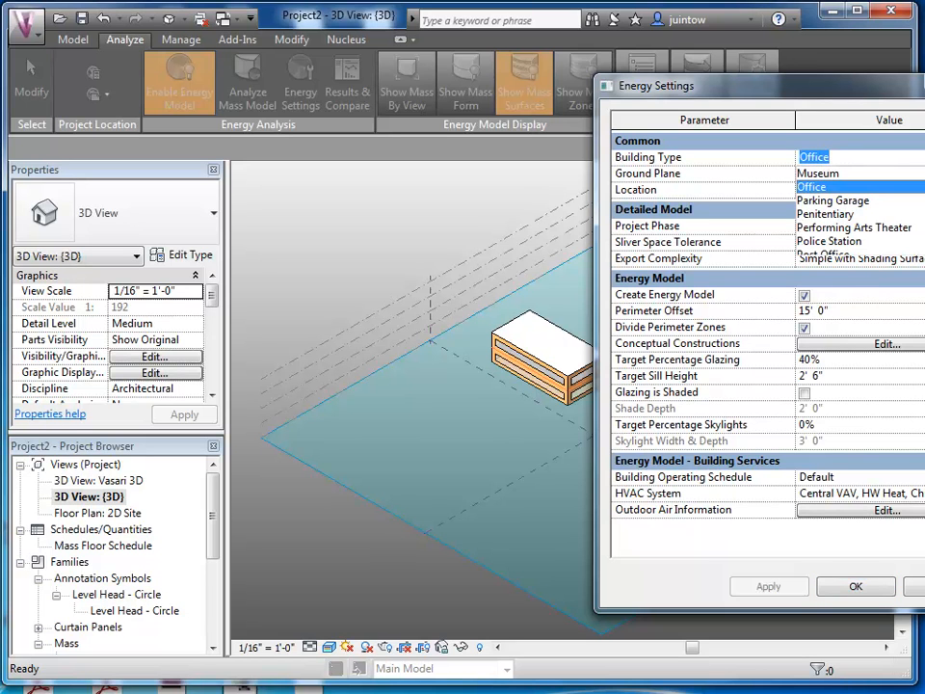
{"action": "scroll", "coordinate": [859, 213], "scroll_direction": "down", "scroll_amount": 2}
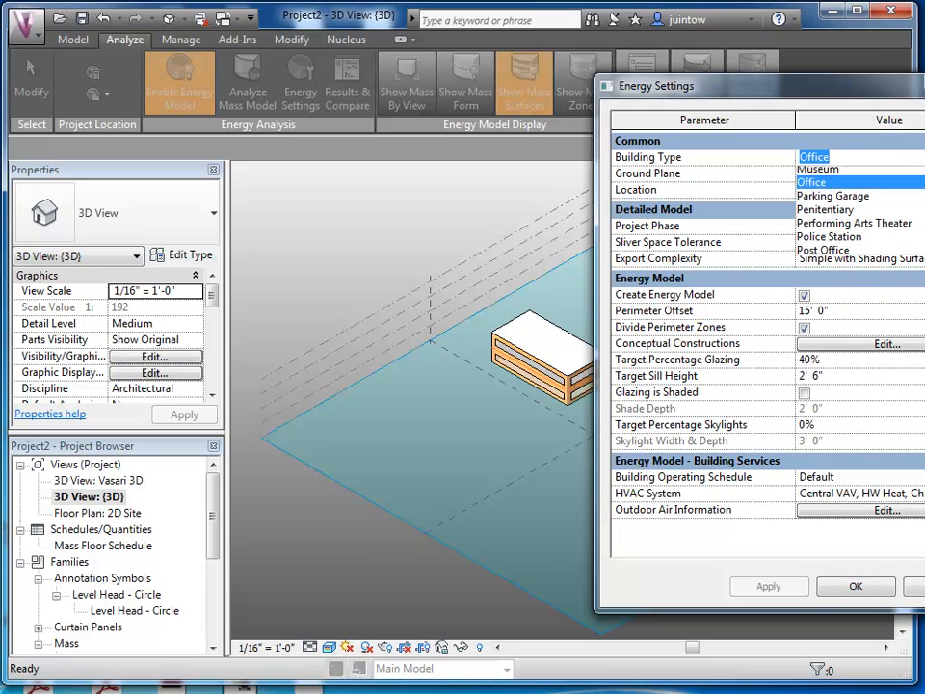
{"action": "scroll", "coordinate": [860, 213], "scroll_direction": "up", "scroll_amount": 1}
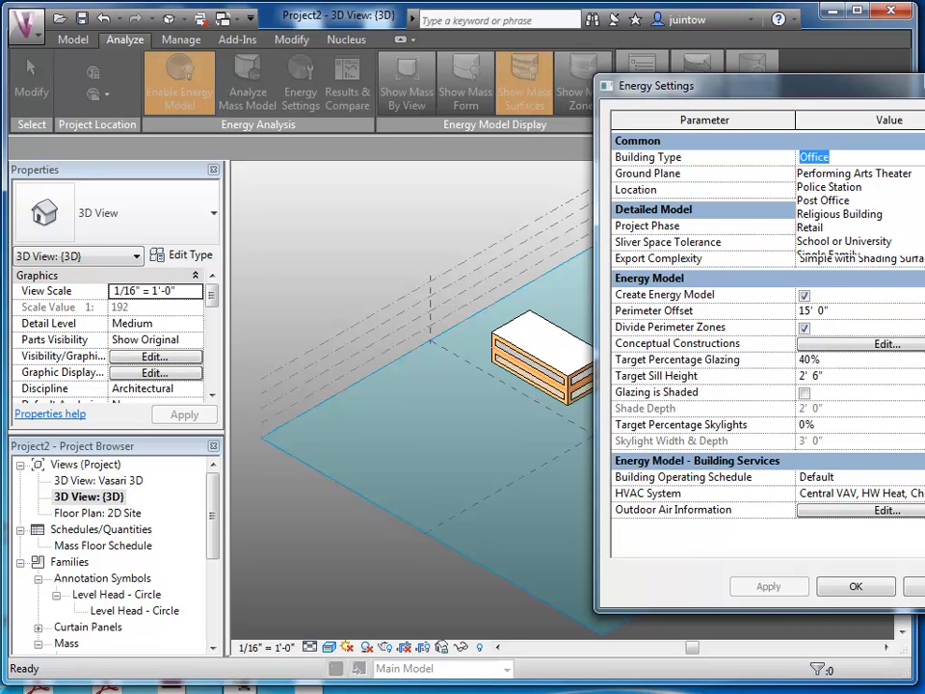
{"action": "scroll", "coordinate": [853, 214], "scroll_direction": "up", "scroll_amount": 5}
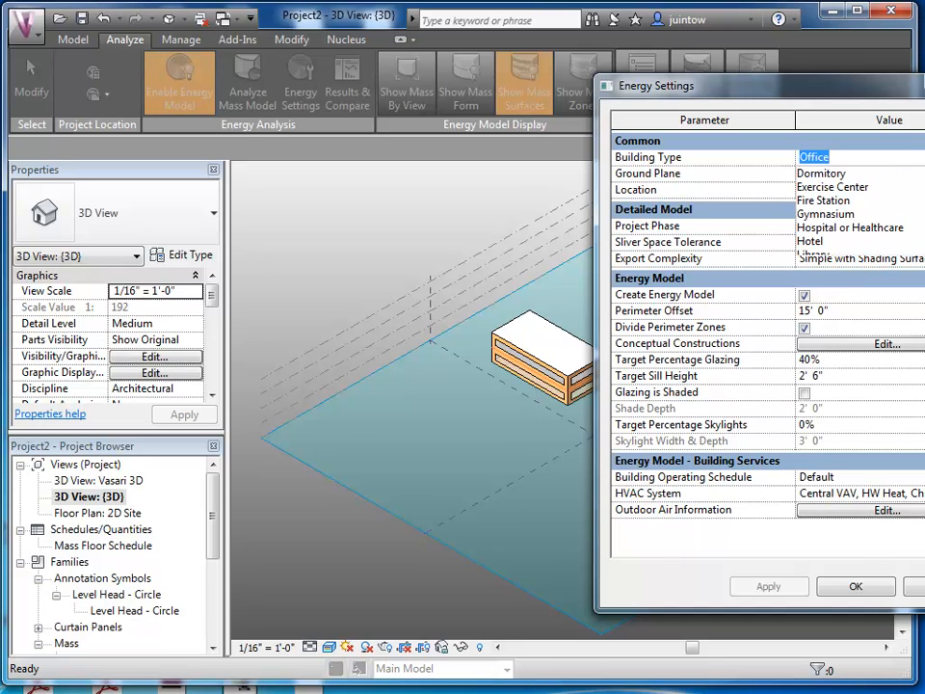
{"action": "left_click", "coordinate": [852, 187]}
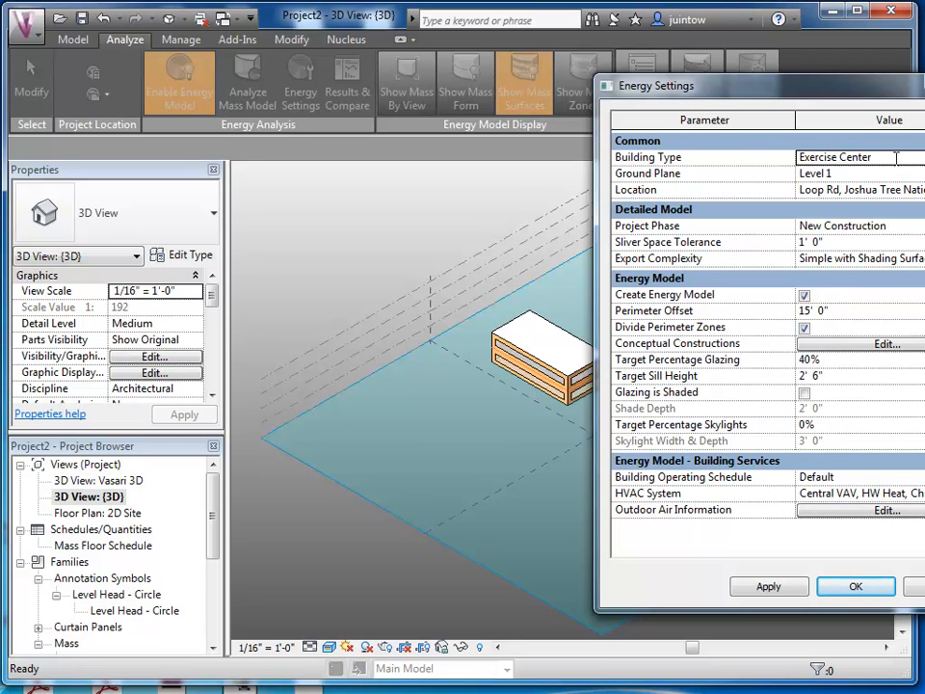
Switch the building type to Dormitory and return it to Exercise Center.
{"action": "left_click", "coordinate": [895, 160]}
{"action": "left_click", "coordinate": [896, 160]}
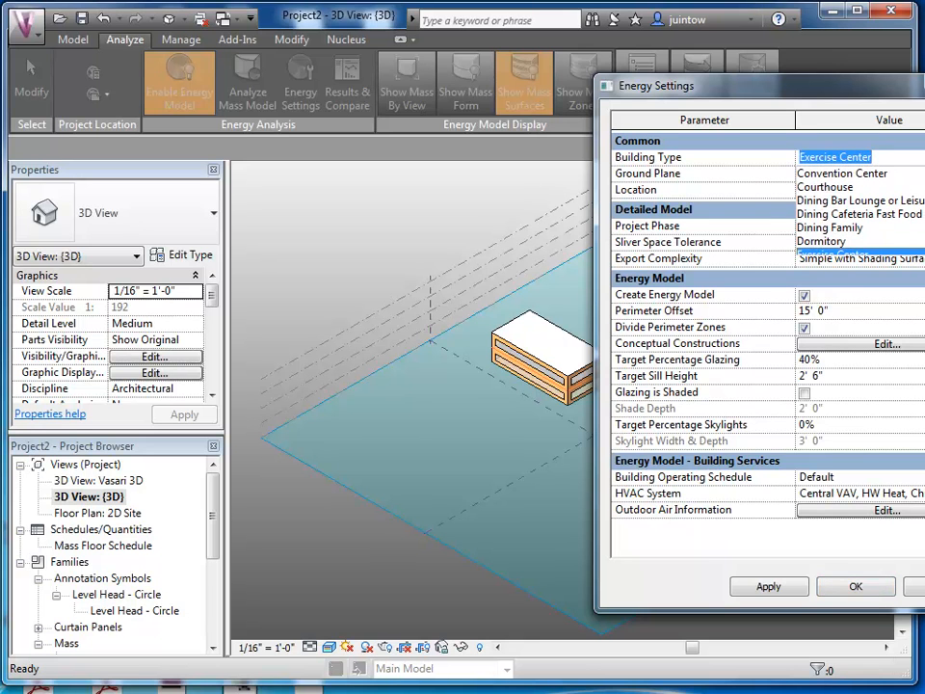
{"action": "left_click", "coordinate": [848, 228]}
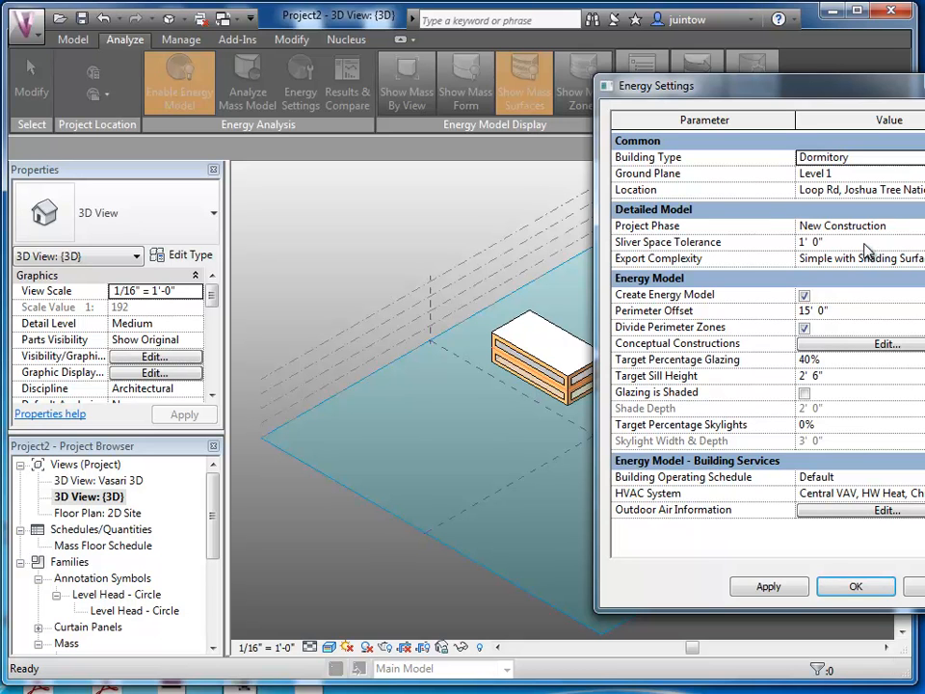
{"action": "left_click", "coordinate": [921, 157]}
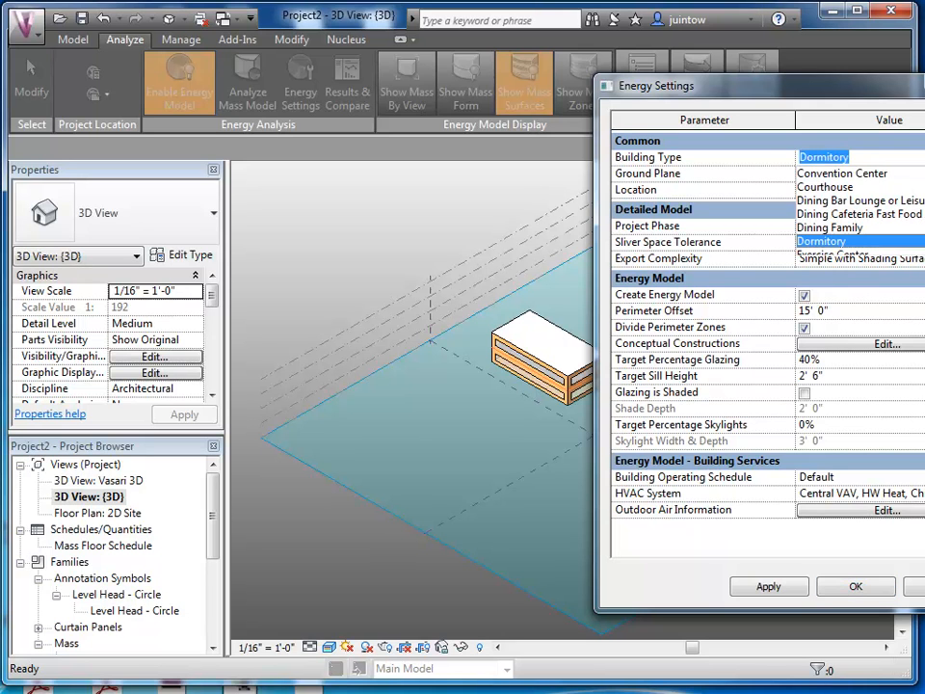
{"action": "scroll", "coordinate": [885, 195], "scroll_direction": "down", "scroll_amount": 2}
{"action": "scroll", "coordinate": [885, 195], "scroll_direction": "up", "scroll_amount": 1}
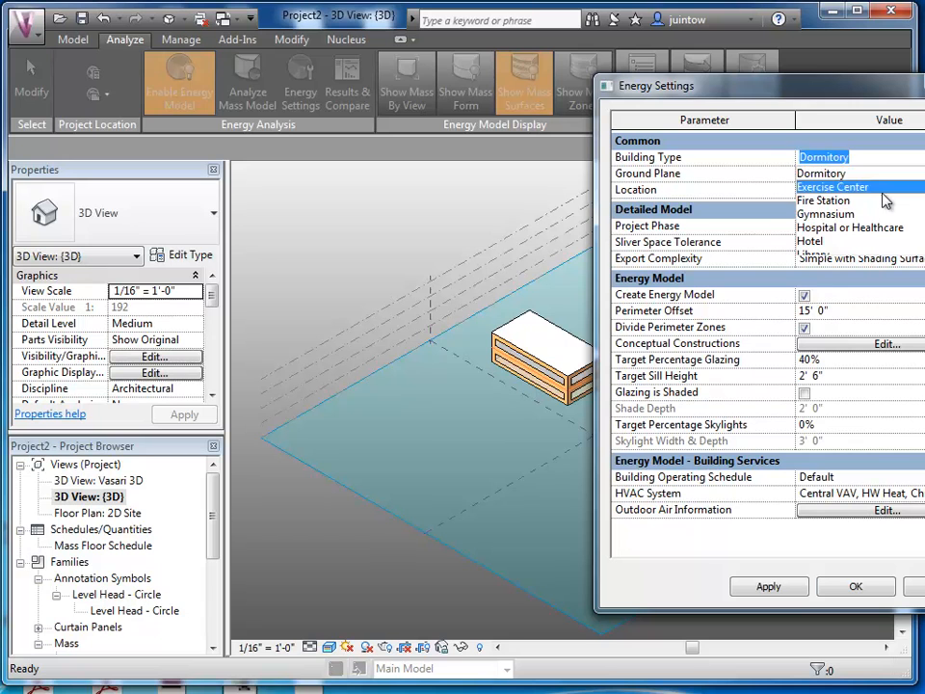
{"action": "left_click", "coordinate": [885, 191]}
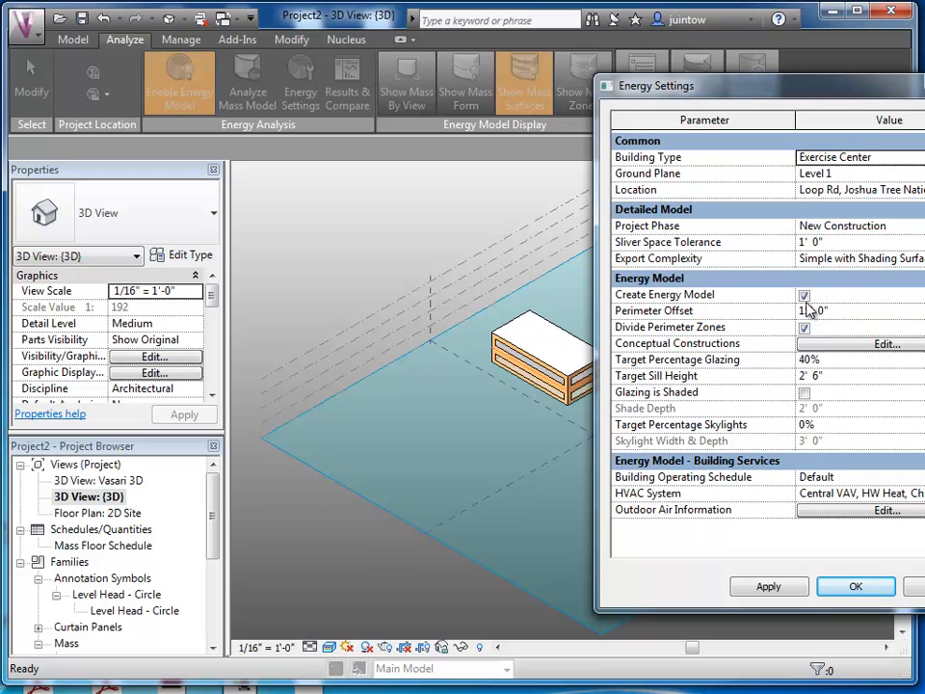
Set the energy model's perimeter offset to 0' 0".
{"action": "left_click", "coordinate": [835, 311]}
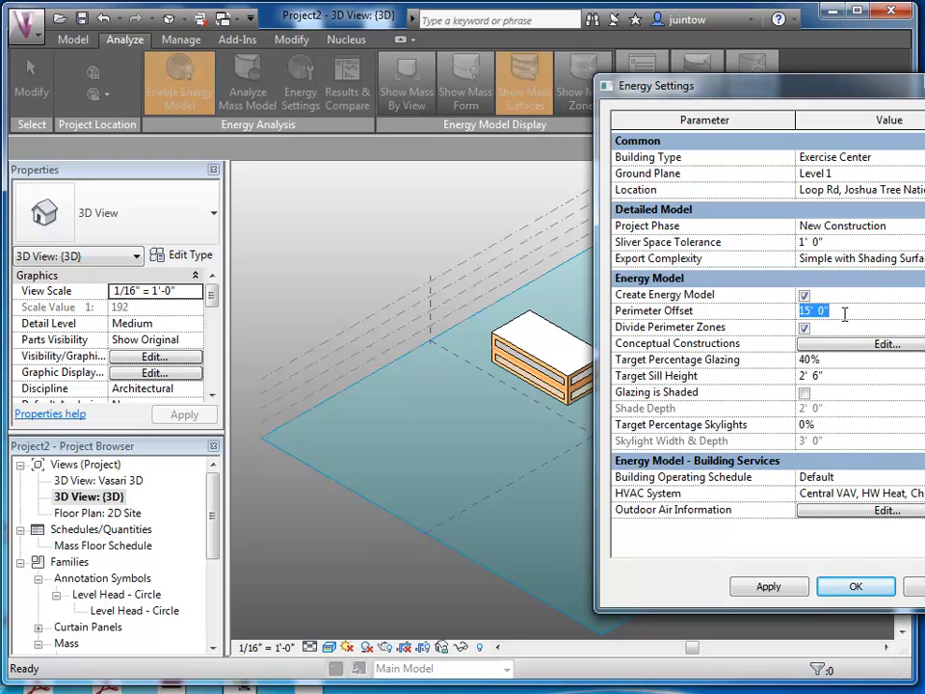
{"action": "type", "text": "0"}
{"action": "left_click", "coordinate": [845, 332]}
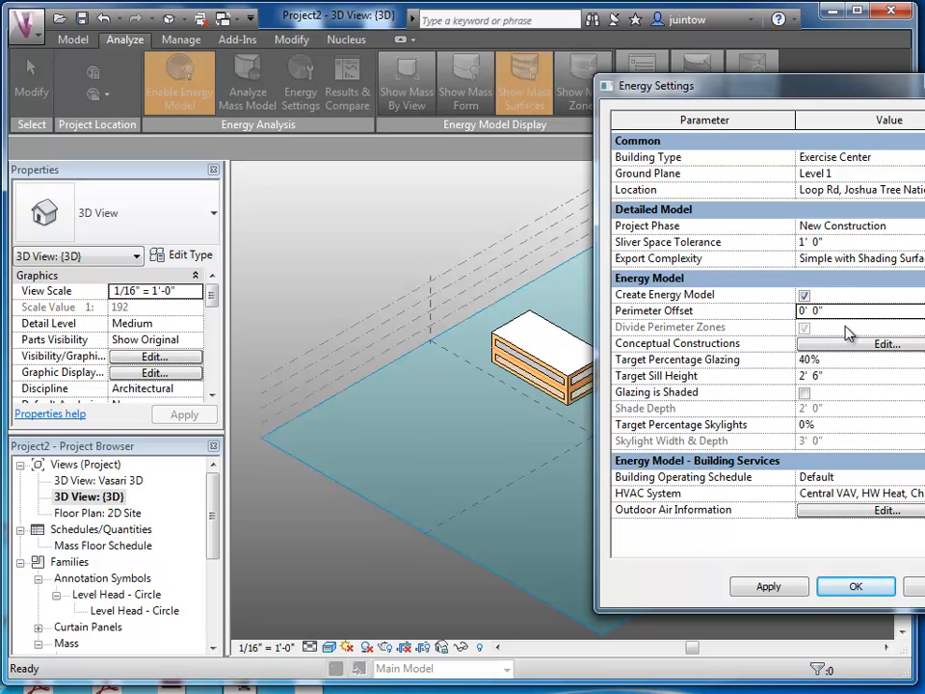
Review the conceptual constructions assigned to the mass elements and leave them without making changes.
{"action": "left_click", "coordinate": [841, 356]}
{"action": "left_click", "coordinate": [844, 345]}
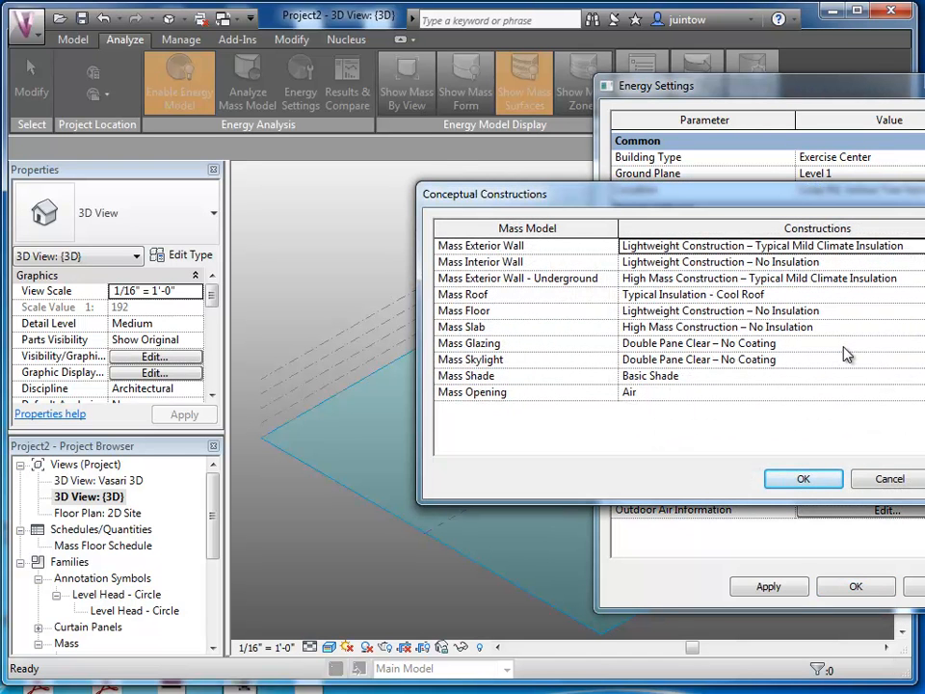
{"action": "left_click", "coordinate": [889, 479]}
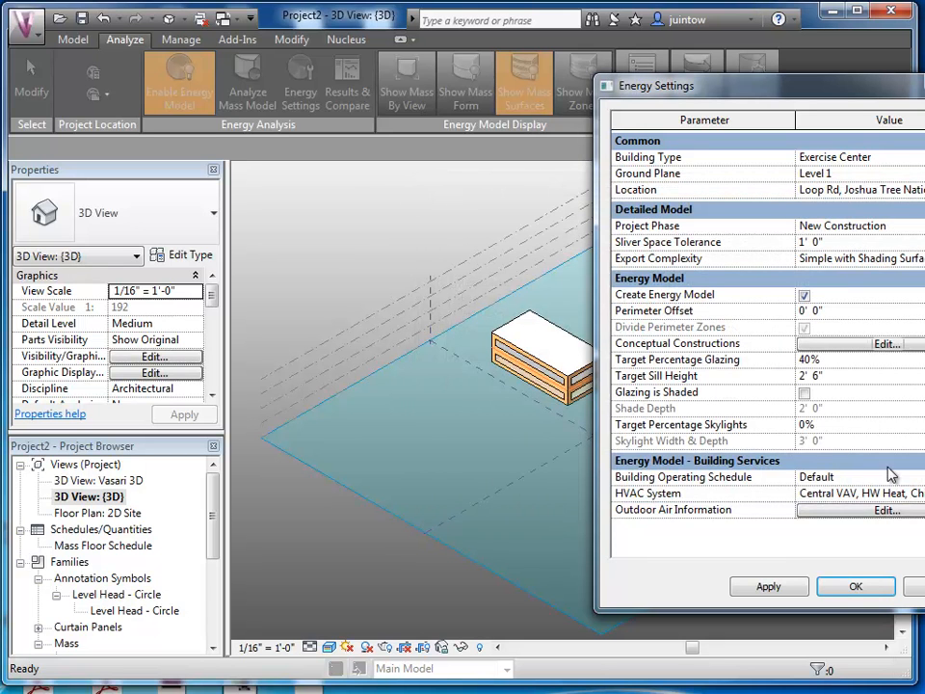
Set the target percentage glazing to 80% and the target sill height to 1' 0", and confirm the energy settings.
{"action": "left_click", "coordinate": [847, 361]}
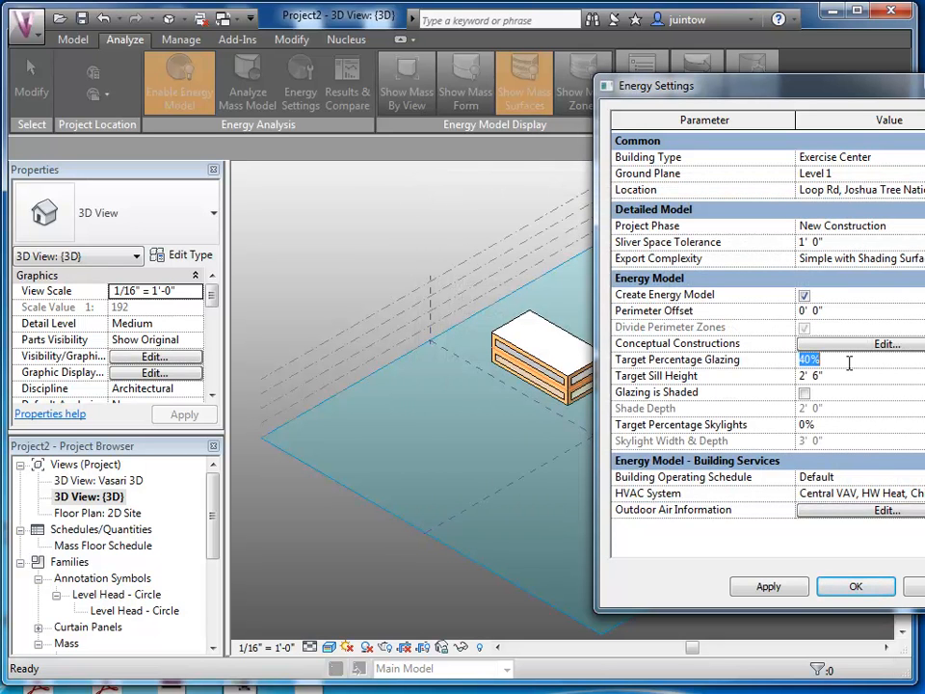
{"action": "type", "text": "80%"}
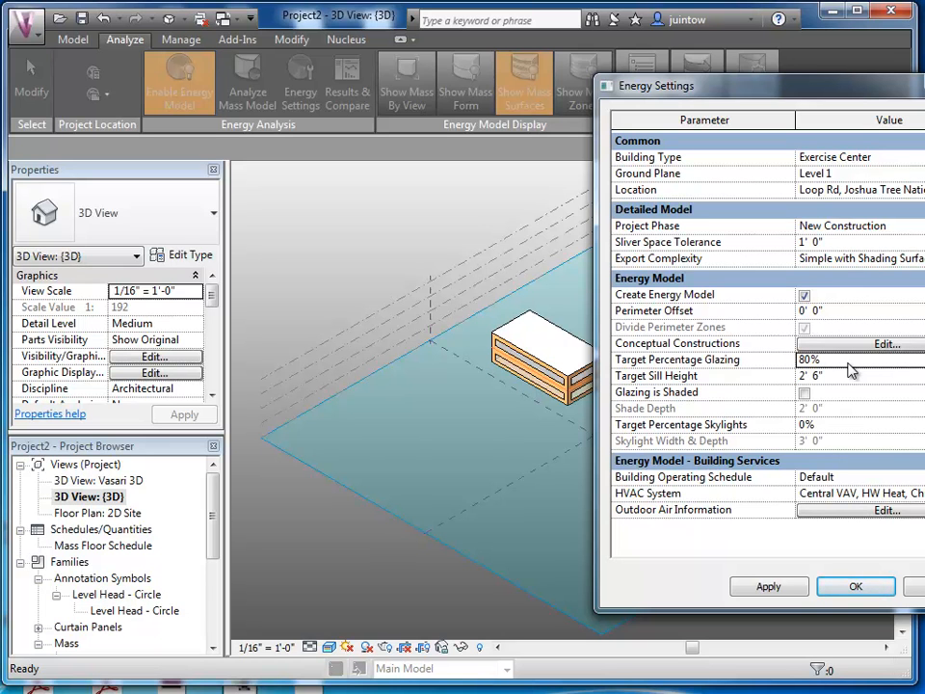
{"action": "left_click", "coordinate": [852, 377]}
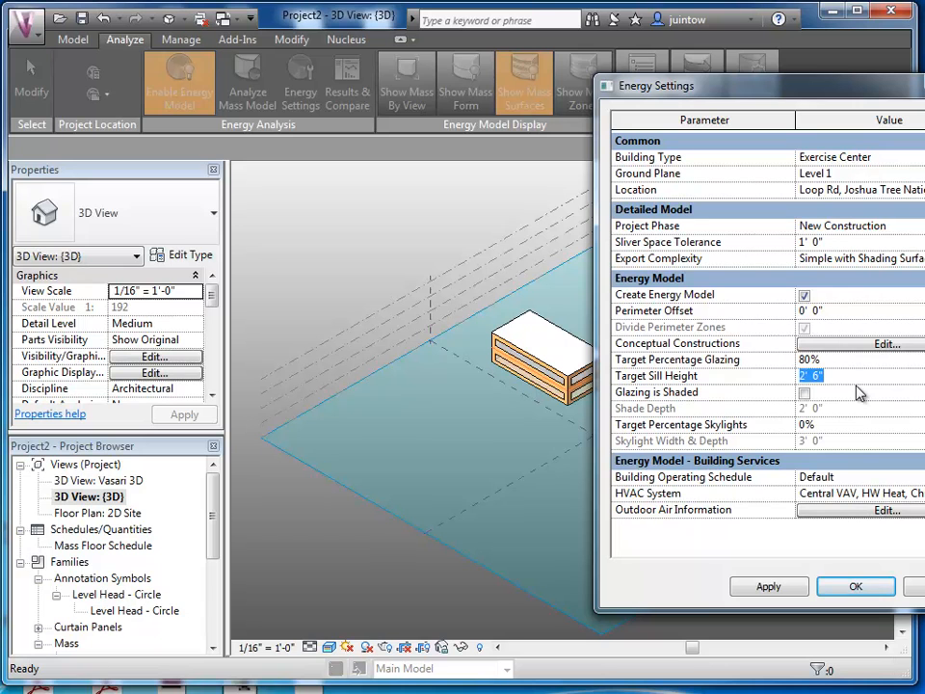
{"action": "type", "text": "1"}
{"action": "left_click", "coordinate": [861, 393]}
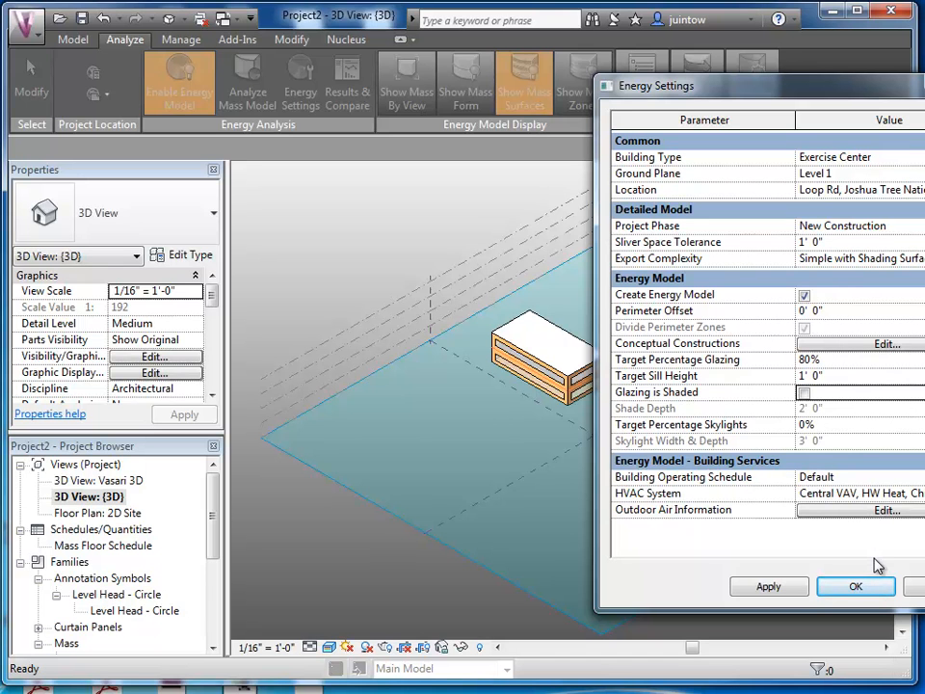
{"action": "left_click", "coordinate": [872, 590]}
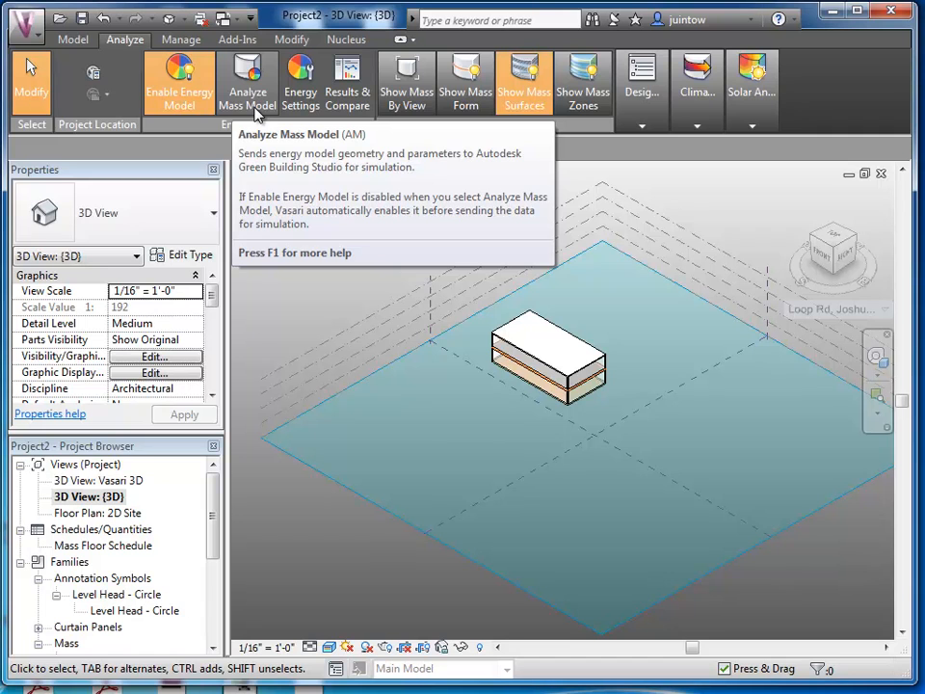
Start the mass model analysis and save the project to the desktop as 203 Demo.
{"action": "left_click", "coordinate": [257, 112]}
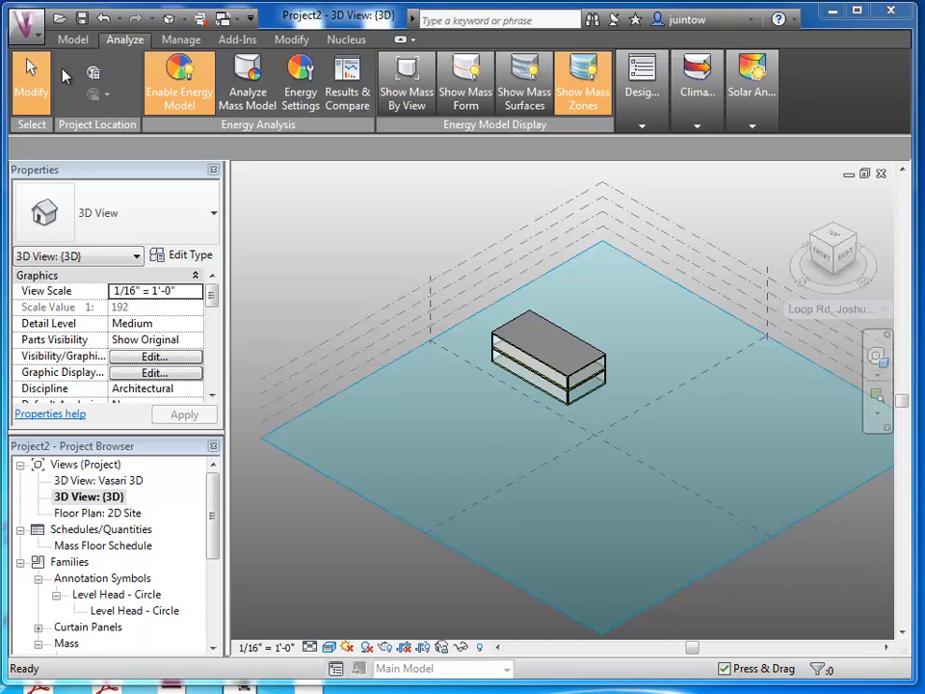
{"action": "left_click", "coordinate": [32, 41]}
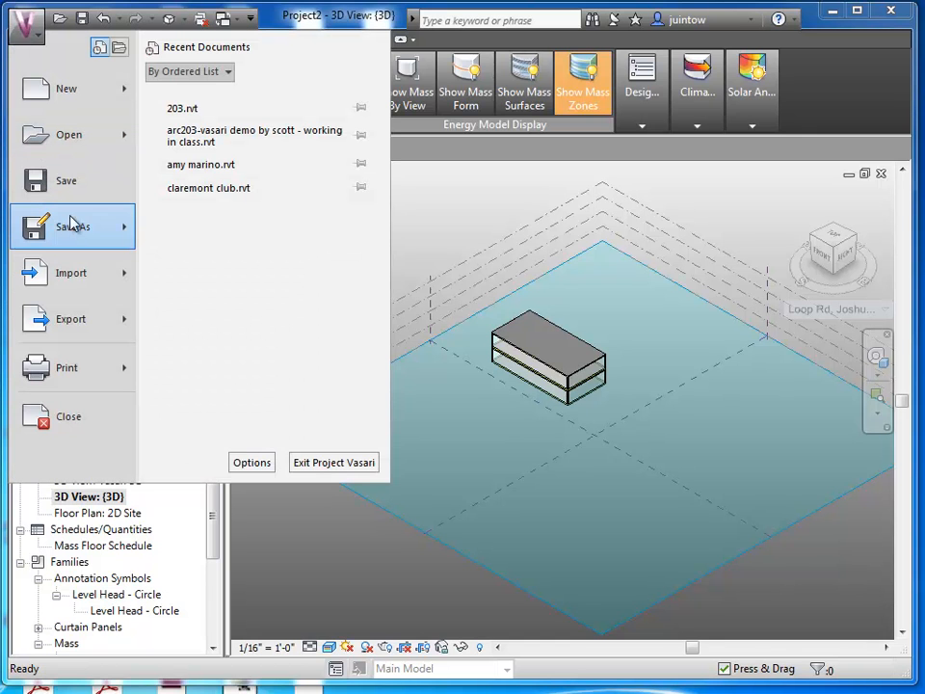
{"action": "mouse_move", "coordinate": [125, 249]}
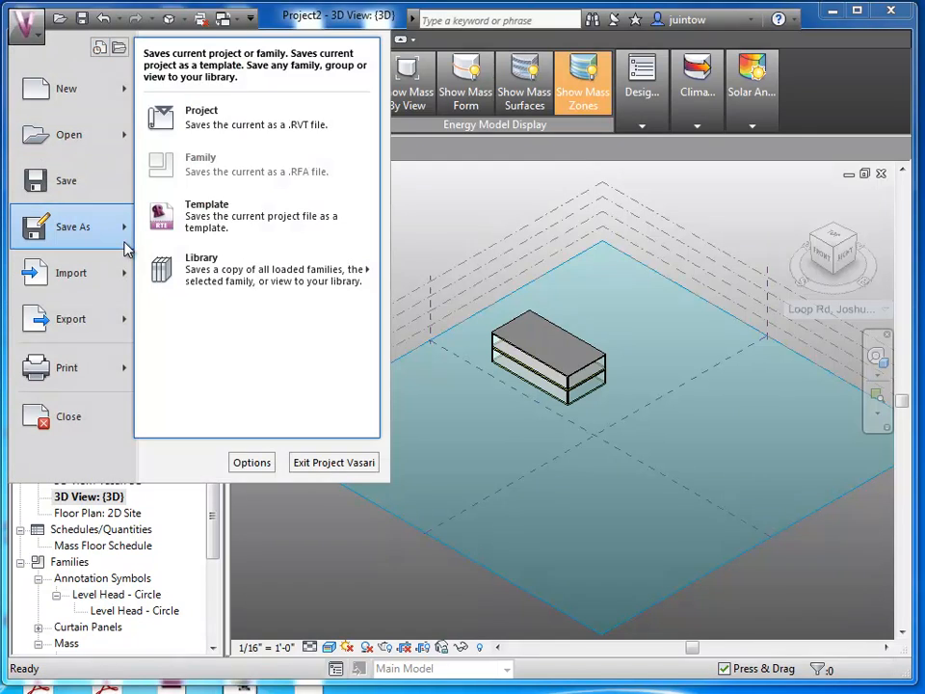
{"action": "left_click", "coordinate": [204, 130]}
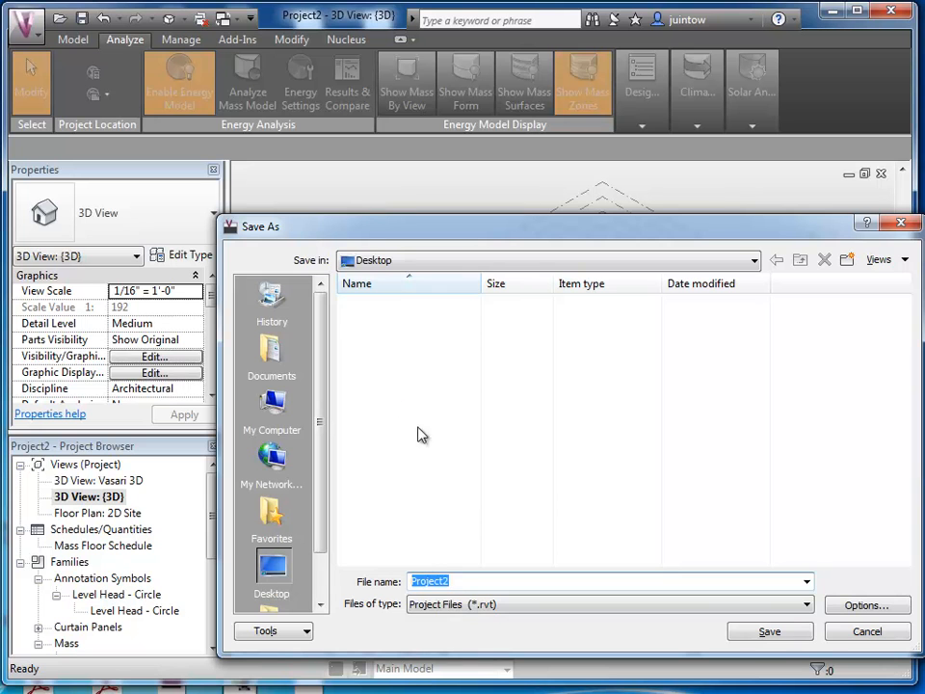
{"action": "type", "text": "203 Demo"}
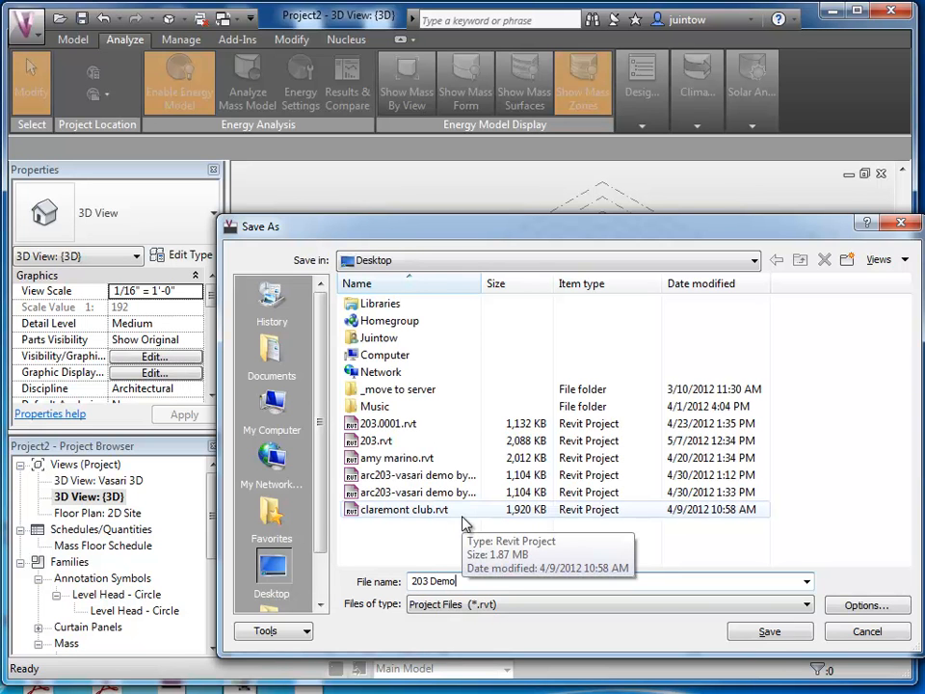
{"action": "key", "text": "Return"}
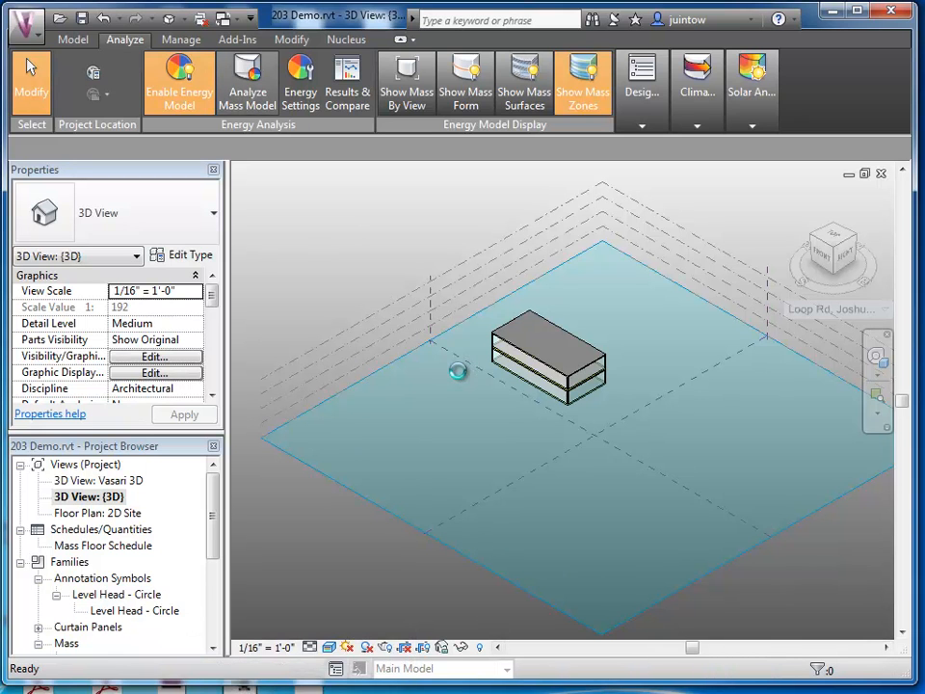
{"action": "left_click", "coordinate": [245, 690]}
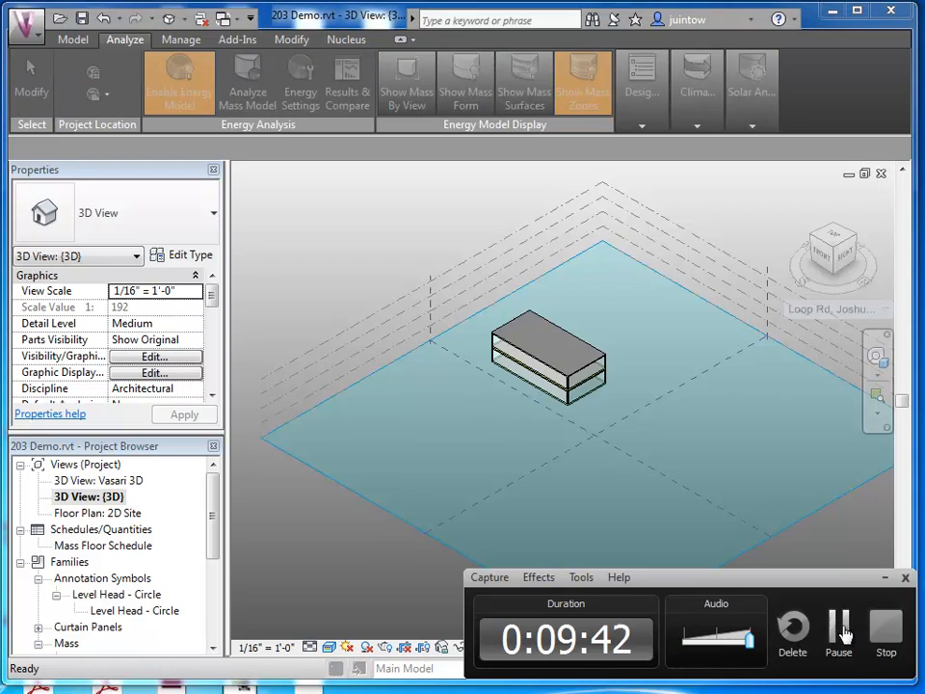
{"action": "left_click", "coordinate": [840, 628]}
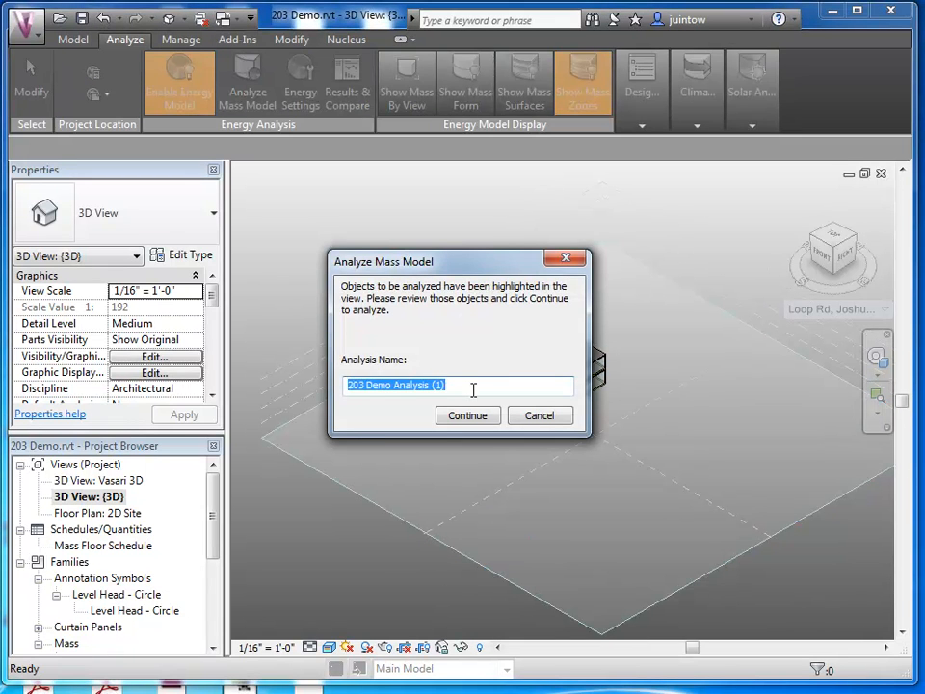
Name the mass model analysis "203 Demo Analysis (1) Base Case" and run it.
{"action": "left_click", "coordinate": [450, 386]}
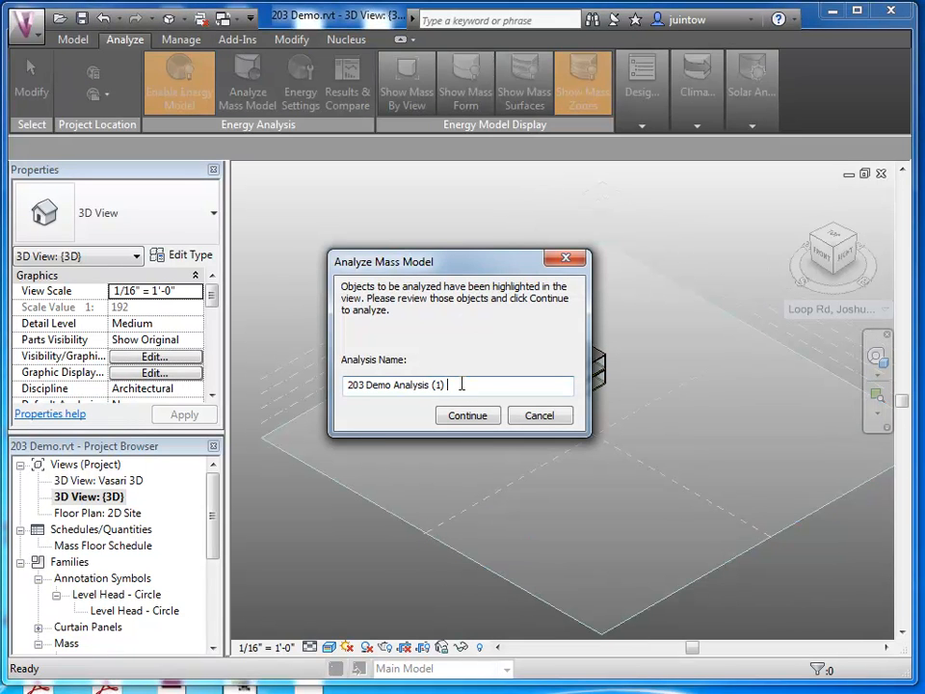
{"action": "type", "text": "Base Case"}
{"action": "left_click", "coordinate": [463, 416]}
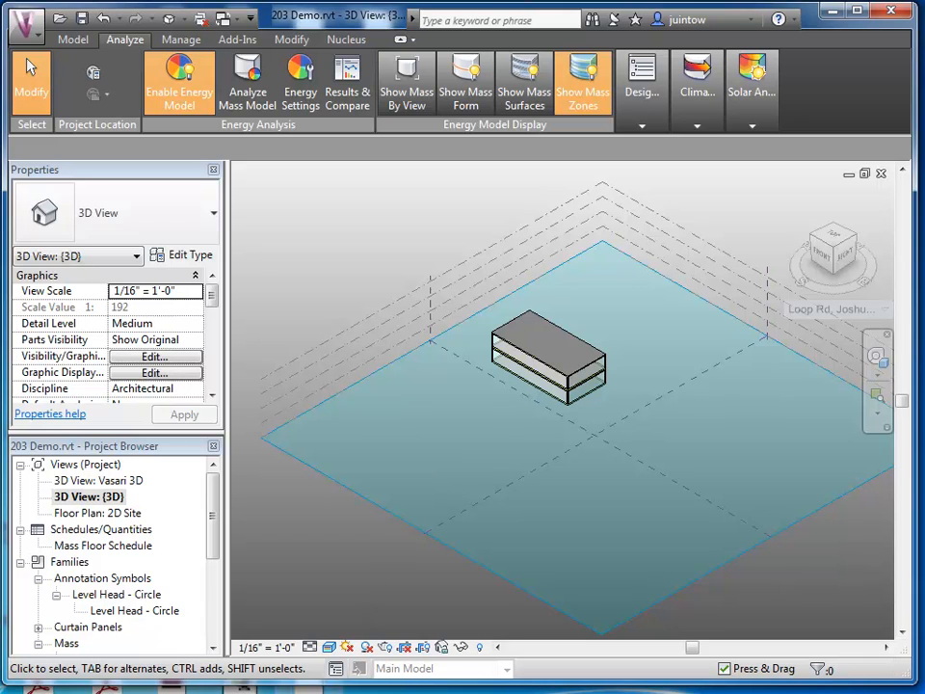
Open the energy analysis results for comparison and collapse the 203 project's list of analyses.
{"action": "left_click", "coordinate": [346, 87]}
{"action": "left_click", "coordinate": [347, 85]}
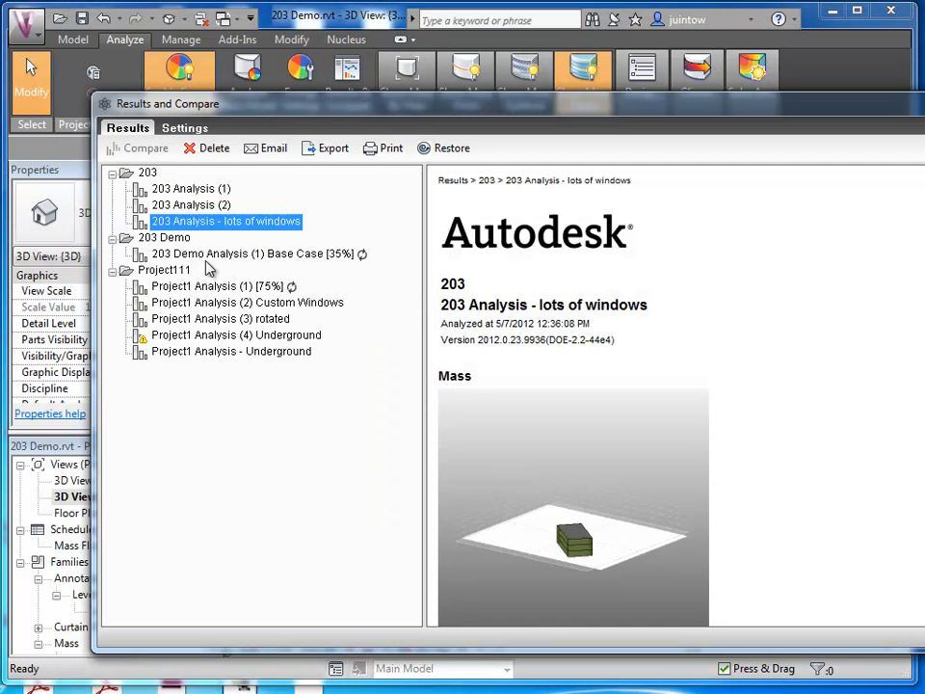
{"action": "left_click", "coordinate": [113, 173]}
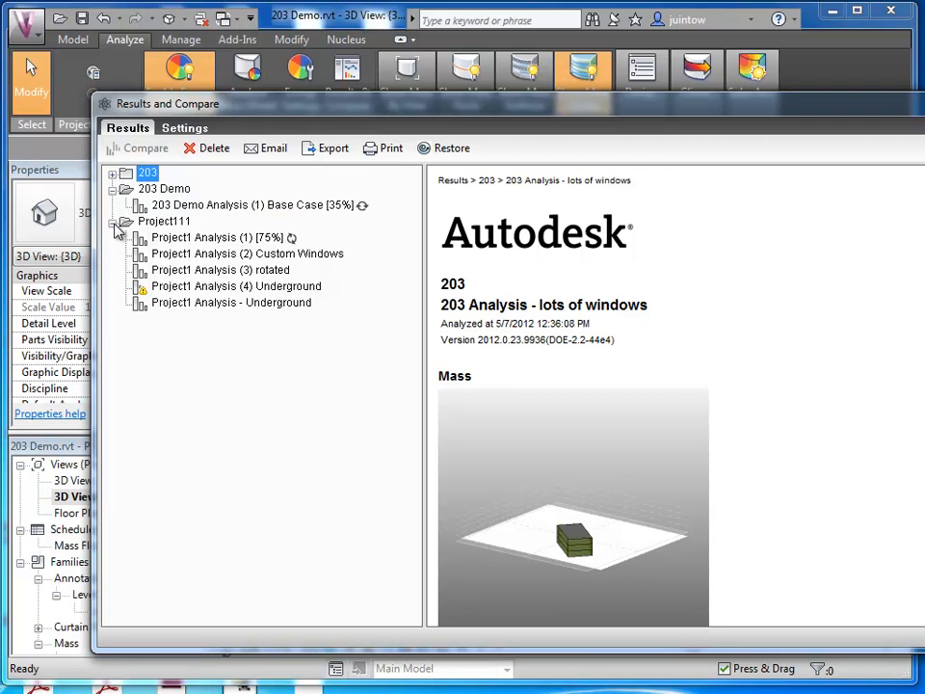
{"action": "left_click", "coordinate": [113, 222]}
{"action": "left_click", "coordinate": [113, 222]}
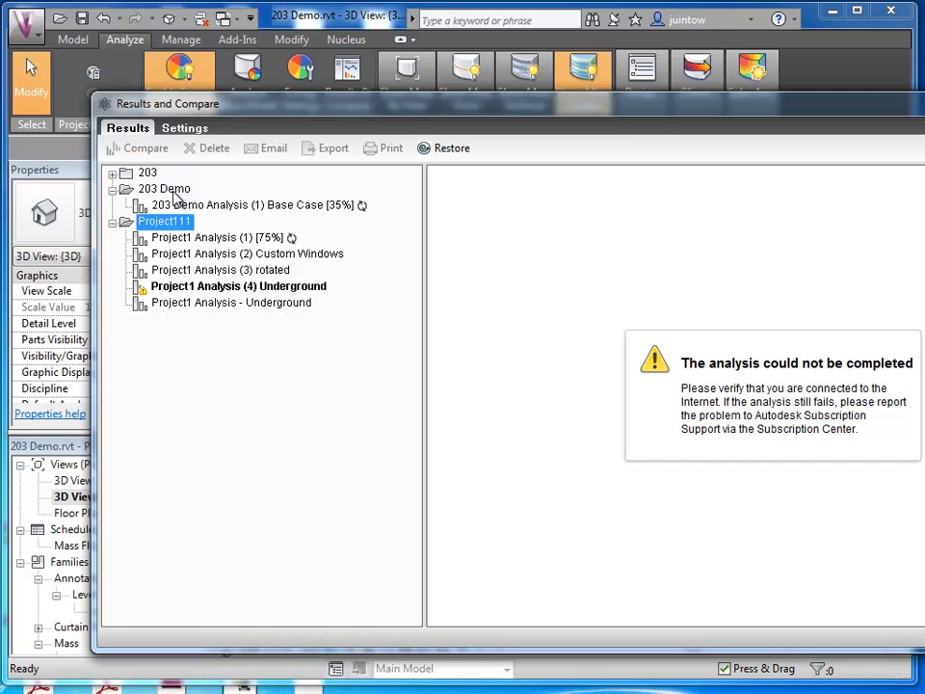
Display the 203 Demo Analysis (1) Base Case result and reposition the results window so it is fully visible.
{"action": "left_click", "coordinate": [188, 207]}
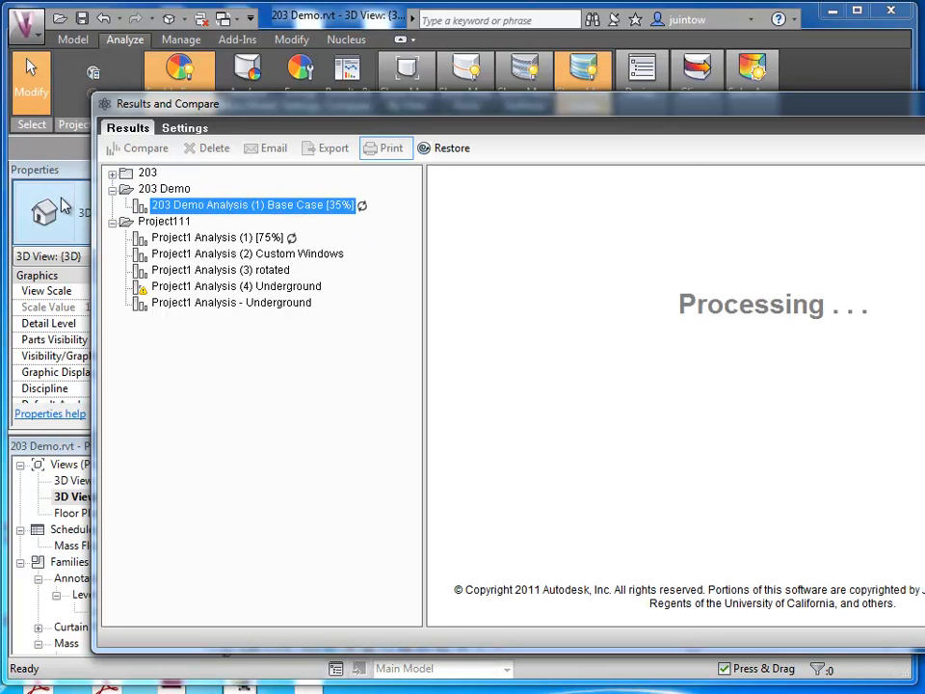
{"action": "left_click_drag", "start_coordinate": [93, 200], "coordinate": [265, 212]}
{"action": "left_click_drag", "start_coordinate": [363, 107], "coordinate": [148, 90]}
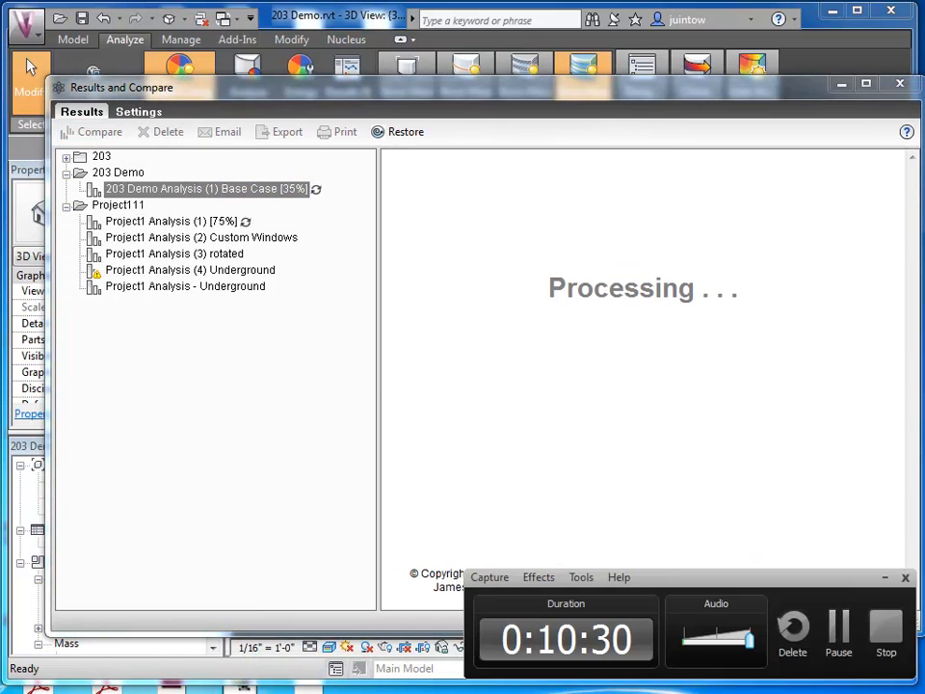
{"action": "left_click", "coordinate": [838, 624]}
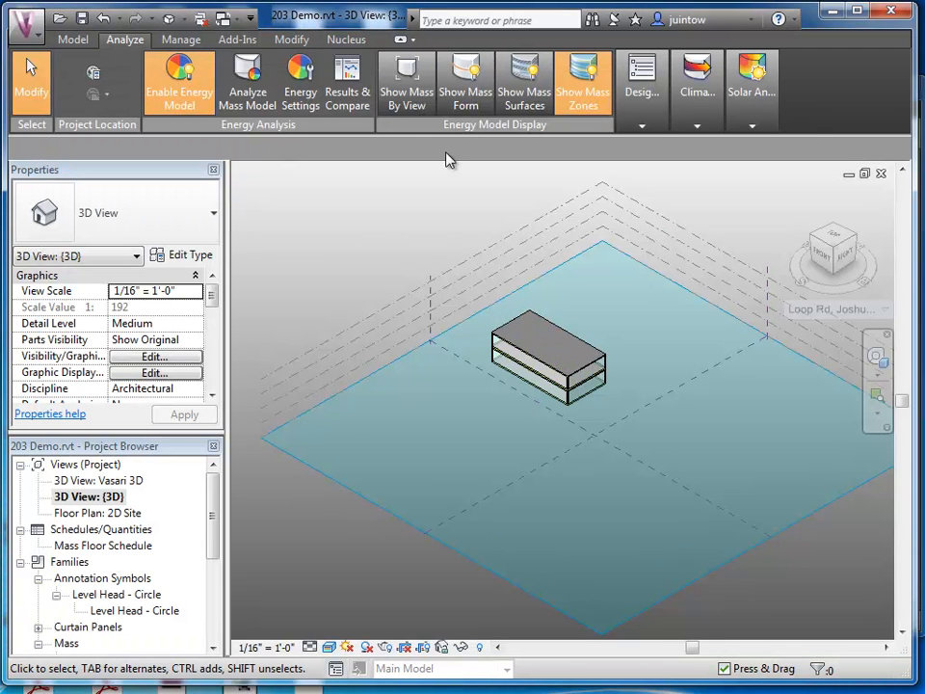
{"action": "left_click", "coordinate": [553, 347]}
{"action": "left_click", "coordinate": [125, 41]}
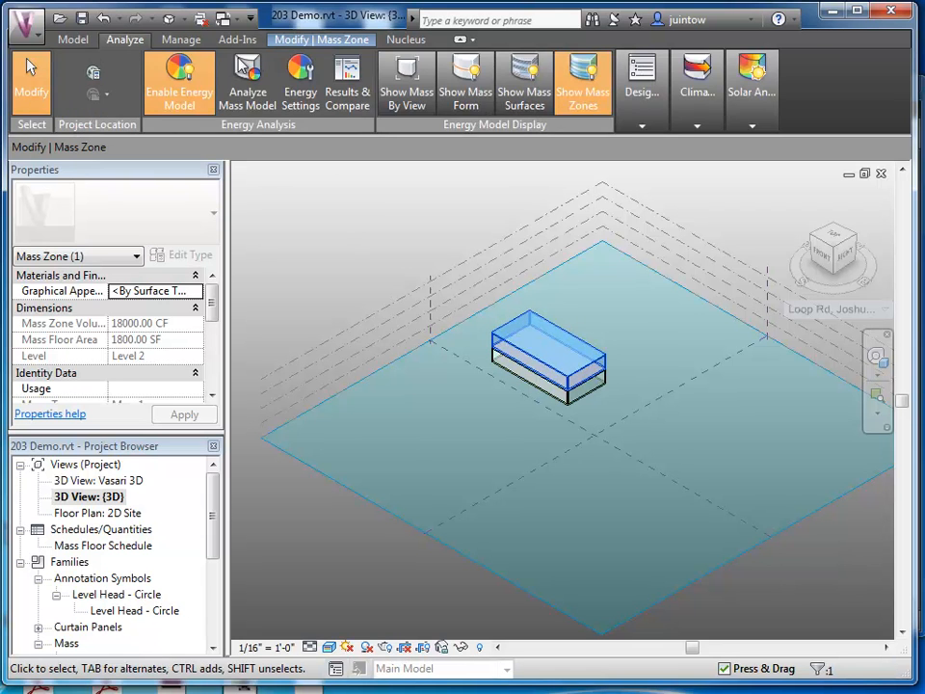
{"action": "left_click", "coordinate": [303, 100]}
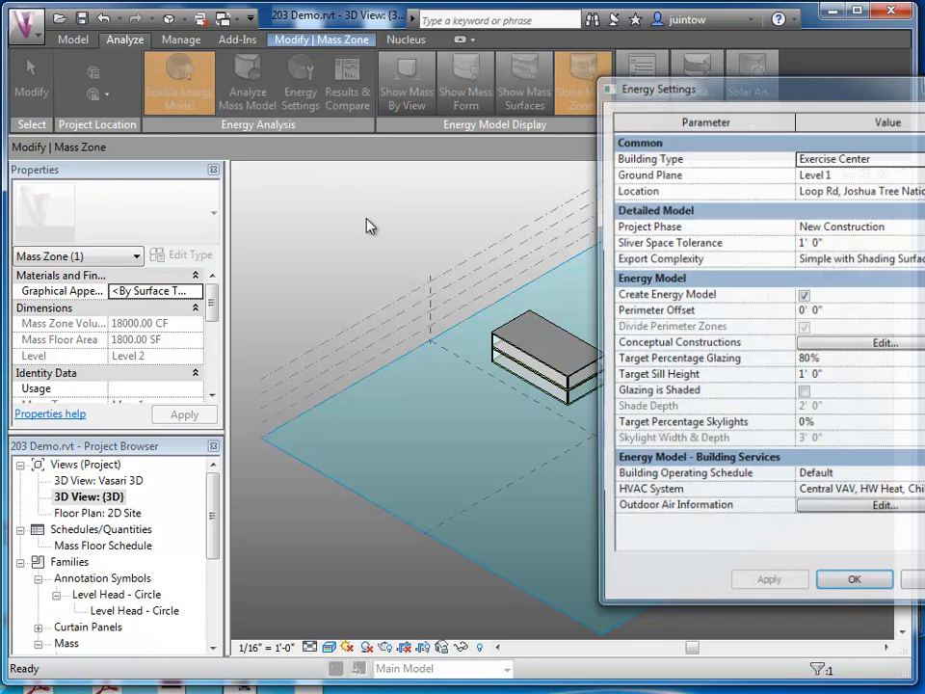
{"action": "left_click", "coordinate": [852, 360]}
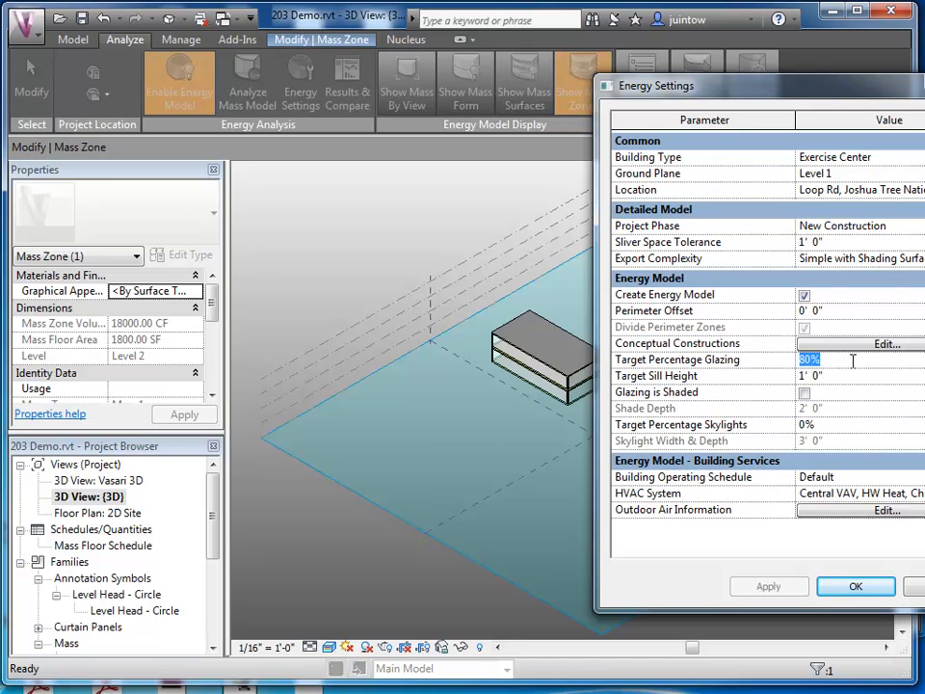
{"action": "left_click", "coordinate": [921, 586]}
{"action": "left_click", "coordinate": [634, 400]}
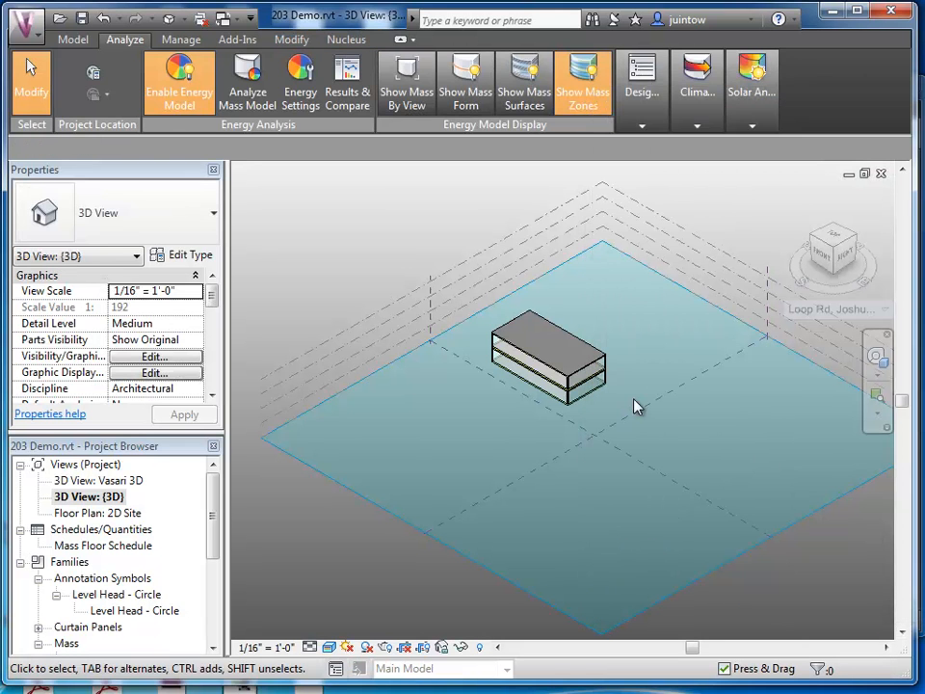
{"action": "left_click", "coordinate": [566, 345]}
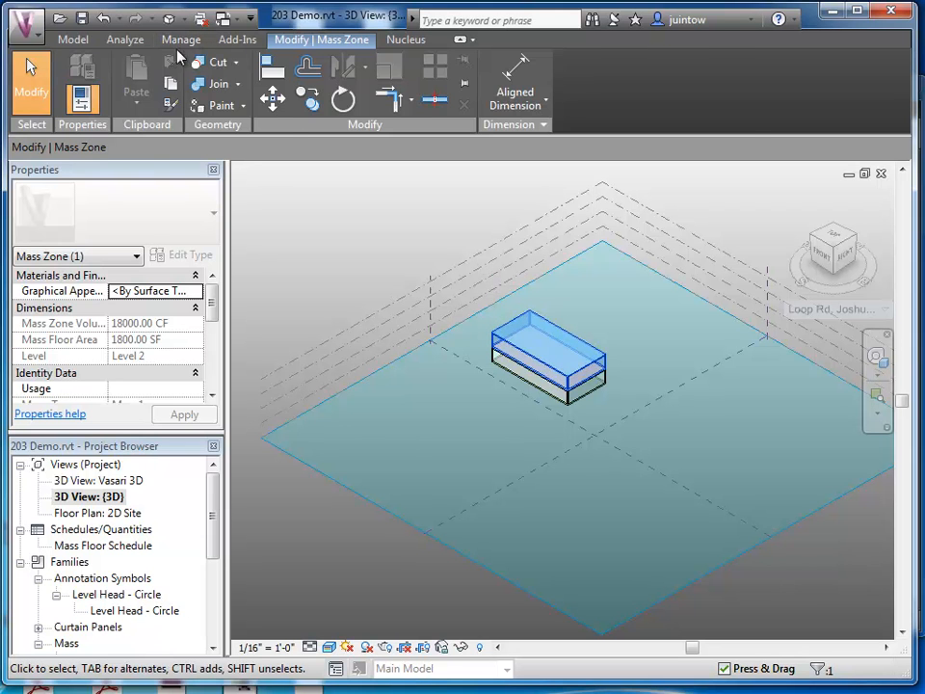
{"action": "left_click", "coordinate": [124, 40]}
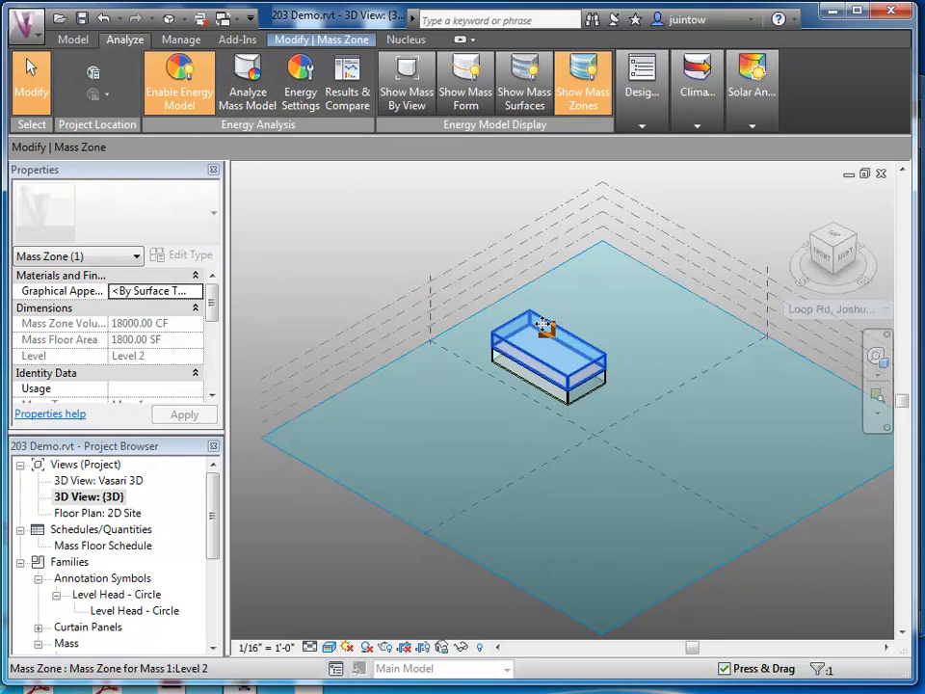
{"action": "left_click", "coordinate": [422, 230]}
Set the energy model's target percentage glazing to 60% and confirm the energy settings.
{"action": "left_click", "coordinate": [299, 90]}
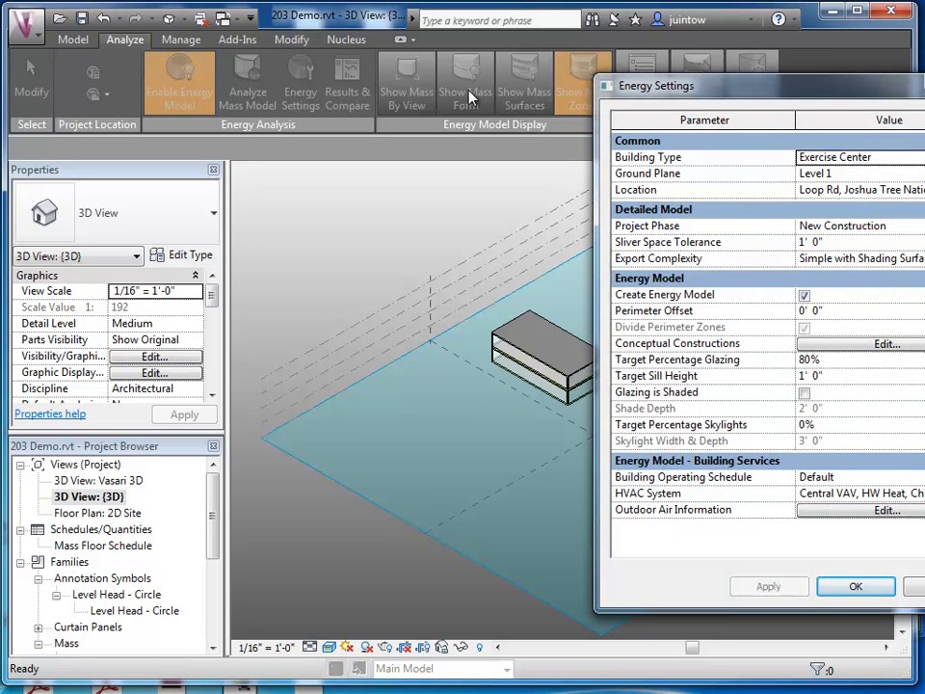
{"action": "left_click_drag", "start_coordinate": [704, 89], "coordinate": [524, 86]}
{"action": "left_click", "coordinate": [667, 356]}
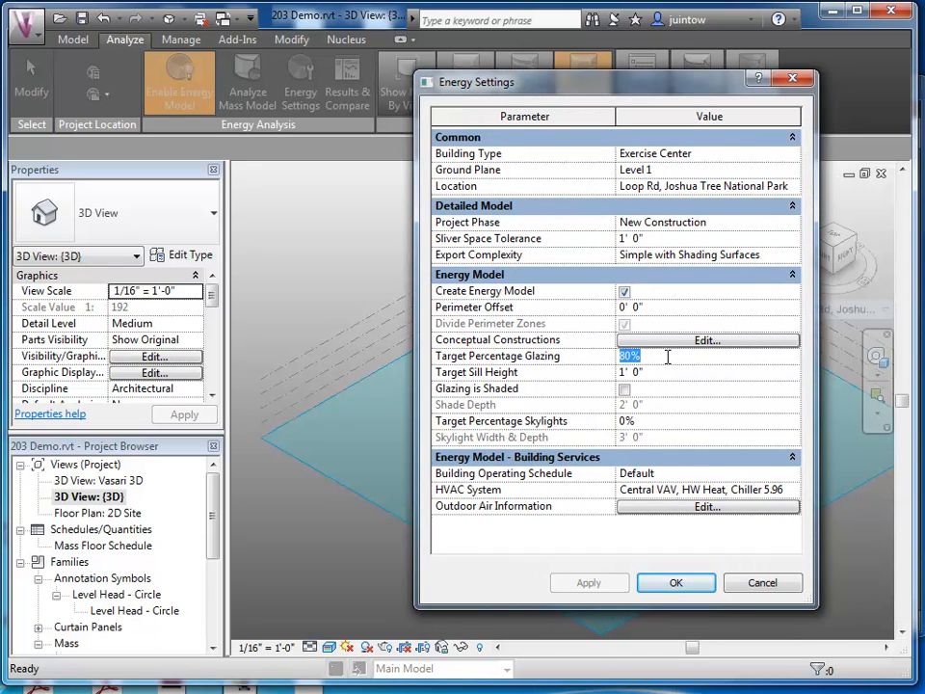
{"action": "type", "text": "60"}
{"action": "key", "text": "Return"}
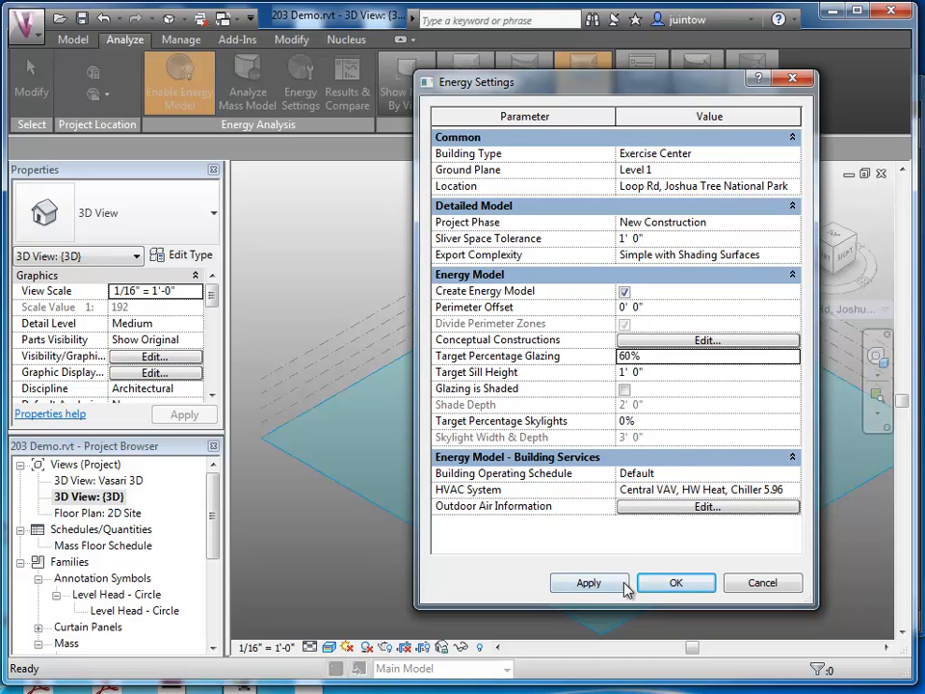
{"action": "left_click", "coordinate": [556, 584]}
{"action": "left_click", "coordinate": [671, 584]}
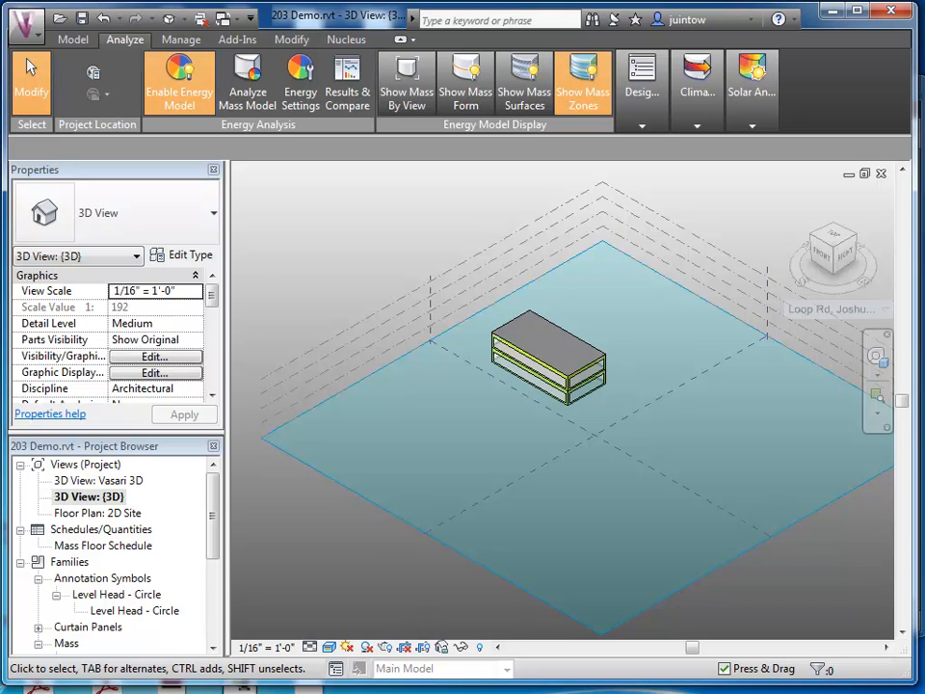
Start another mass model analysis and open its analysis name for editing.
{"action": "left_click", "coordinate": [253, 107]}
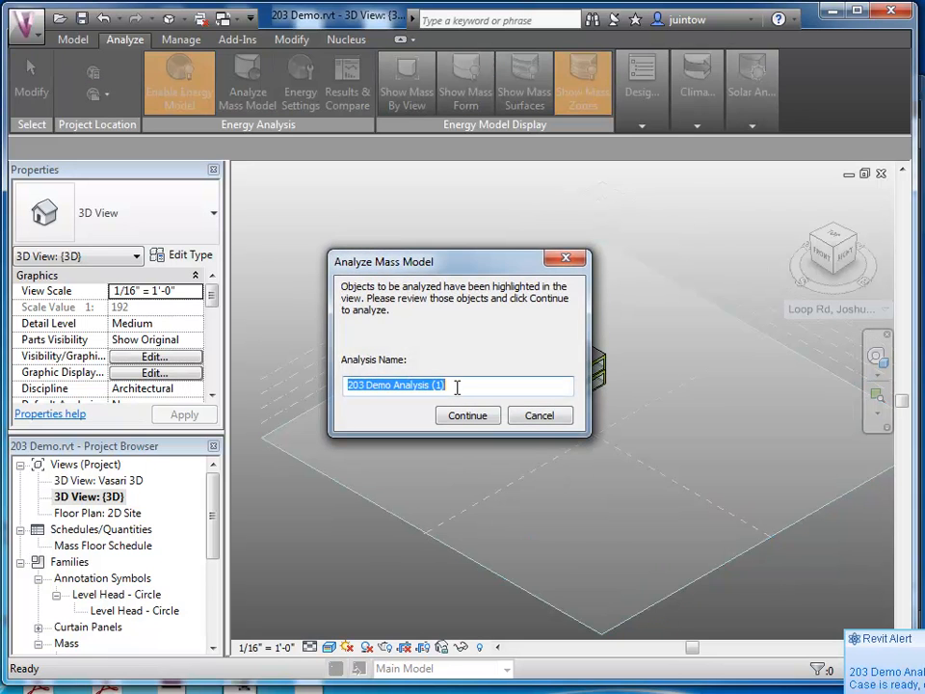
{"action": "left_click", "coordinate": [462, 386]}
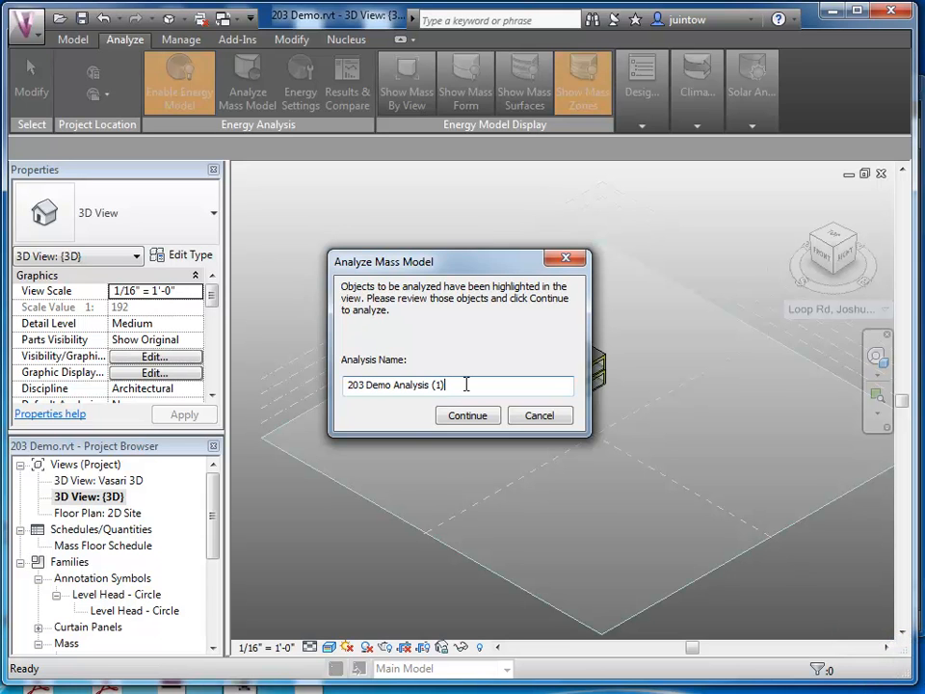